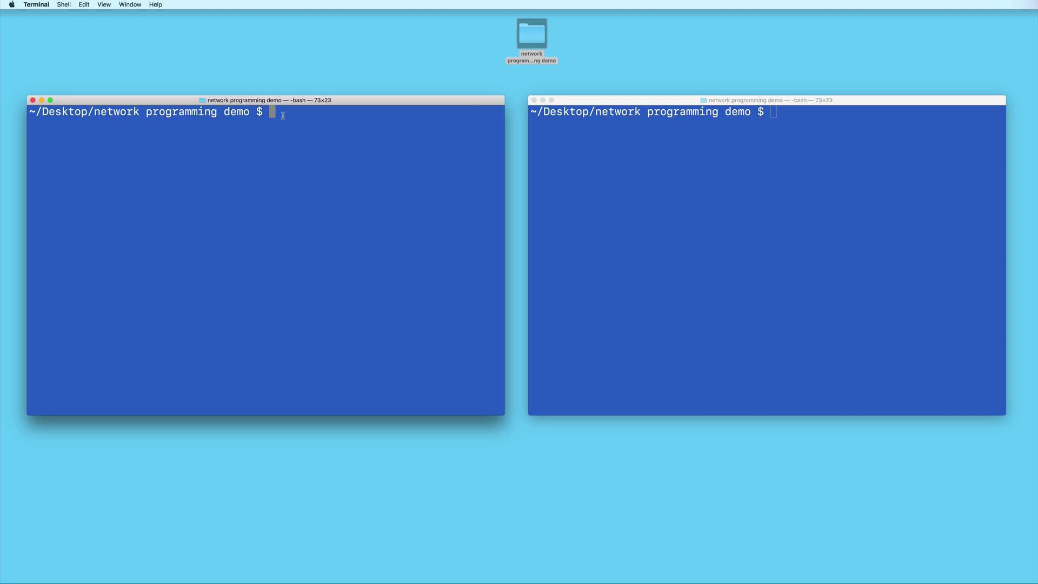
type("javac *")
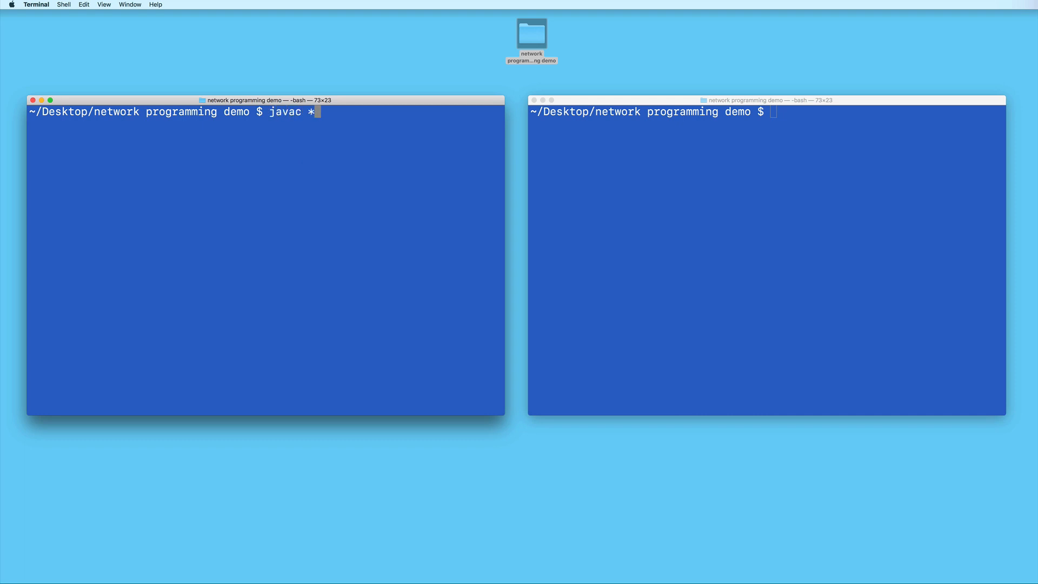
type(".java")
Compile the Java sources with javac *.java and start ServerProgram locally
key("Return")
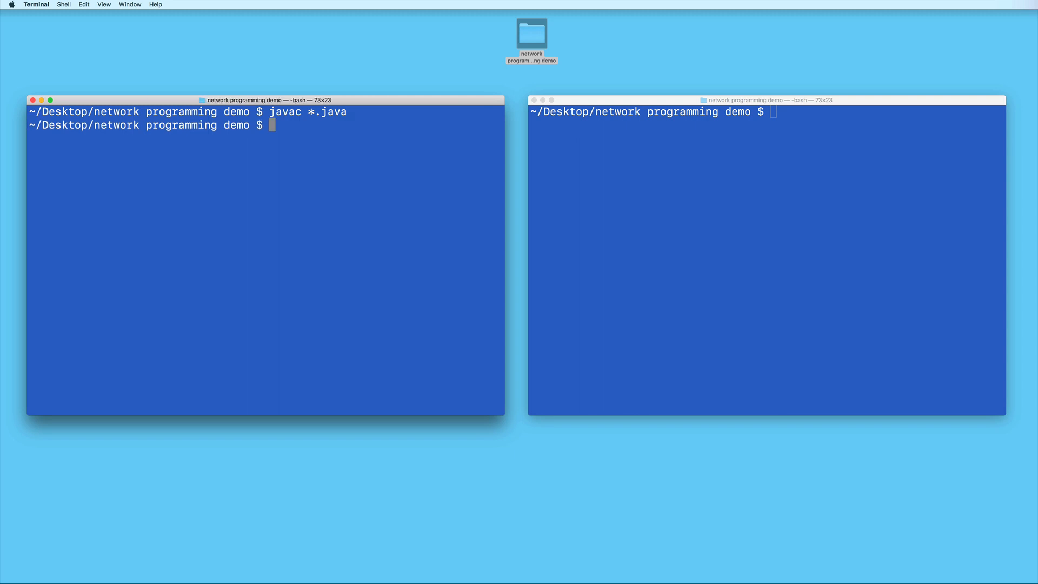
type("java Serv")
type("erProgram")
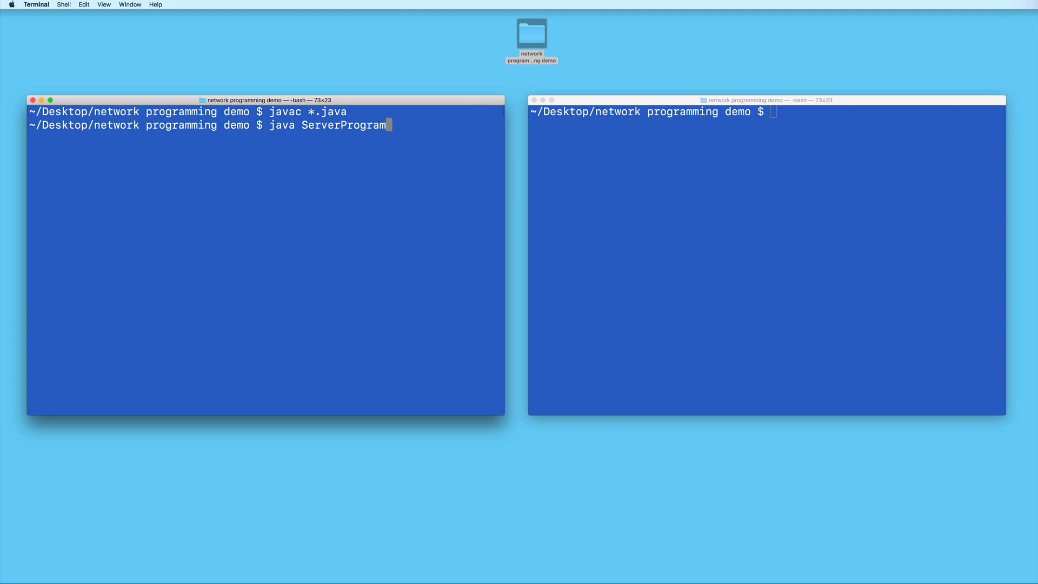
key("Return")
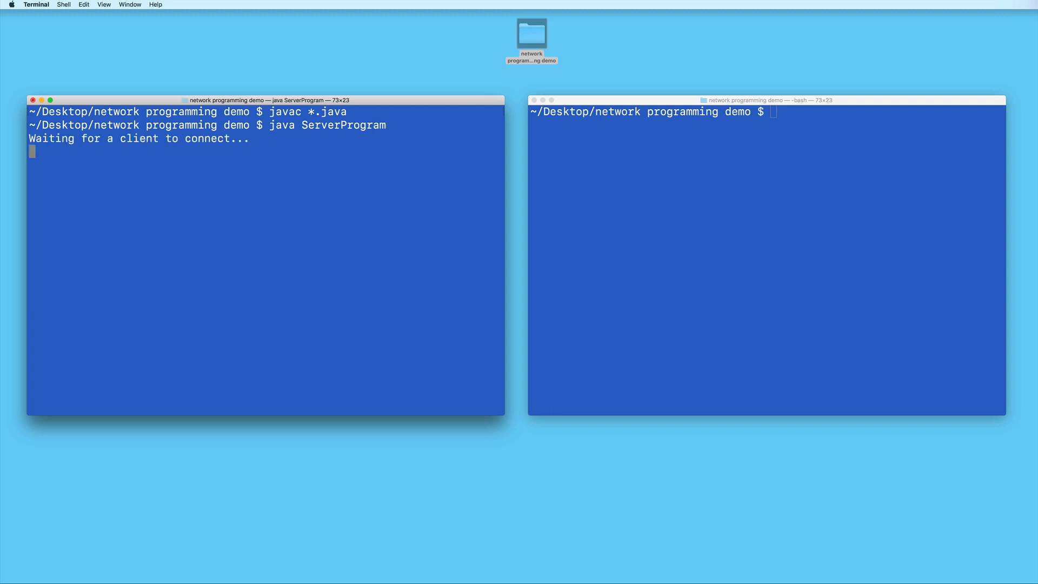
Run ClientProgram against localhost port 55555 and request word 4, receiving banana
left_click(776, 113)
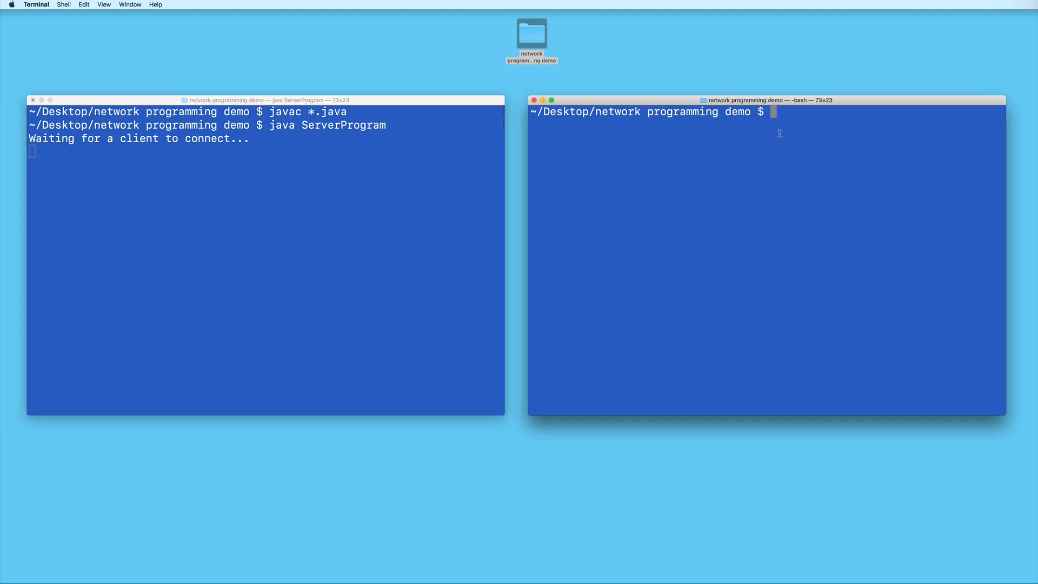
type("java Cl")
type("ientProgram")
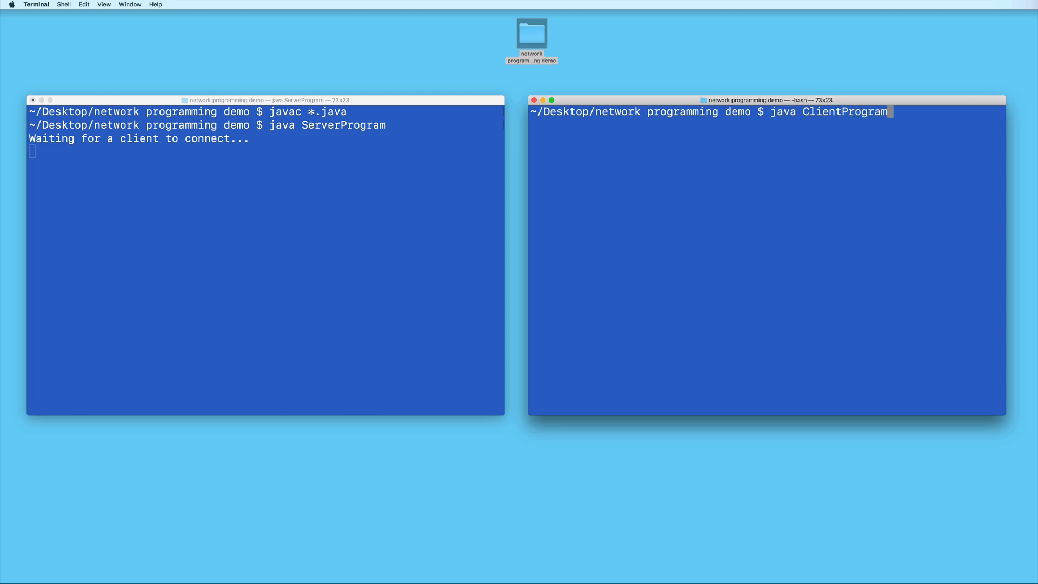
key("Return")
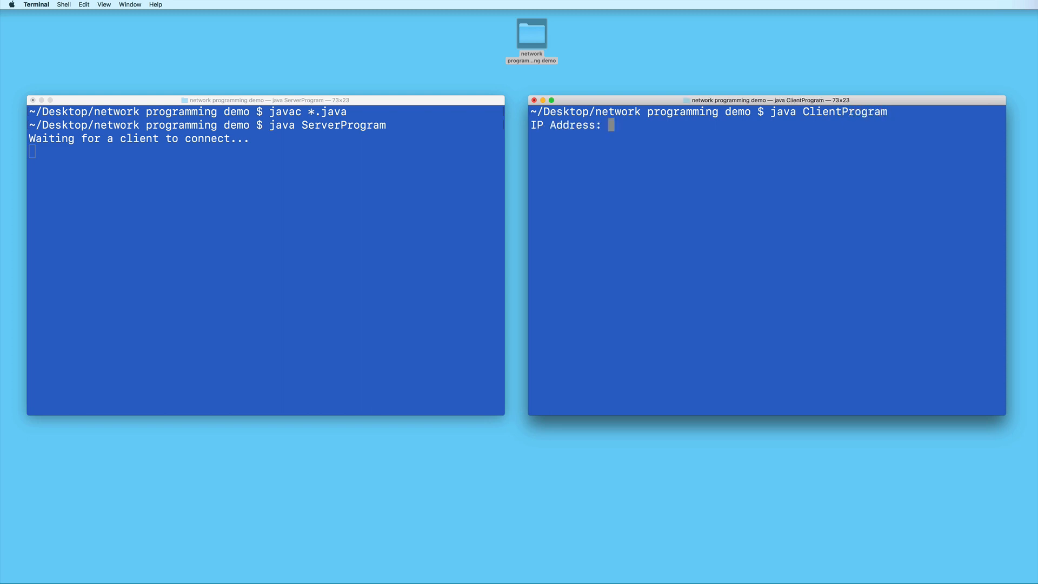
type("lo")
type("calhost")
key("Return")
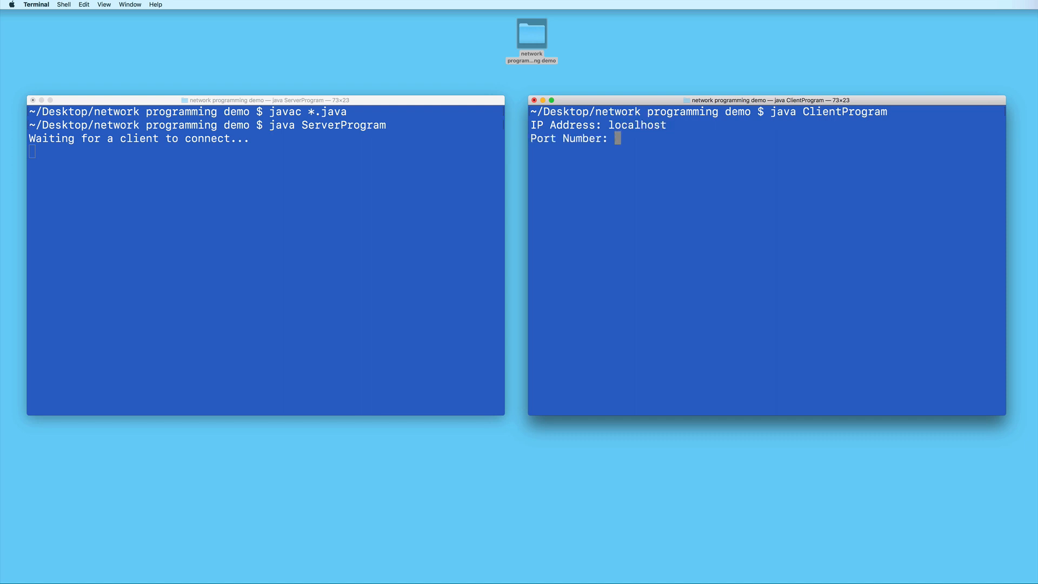
type("55555")
key("Return")
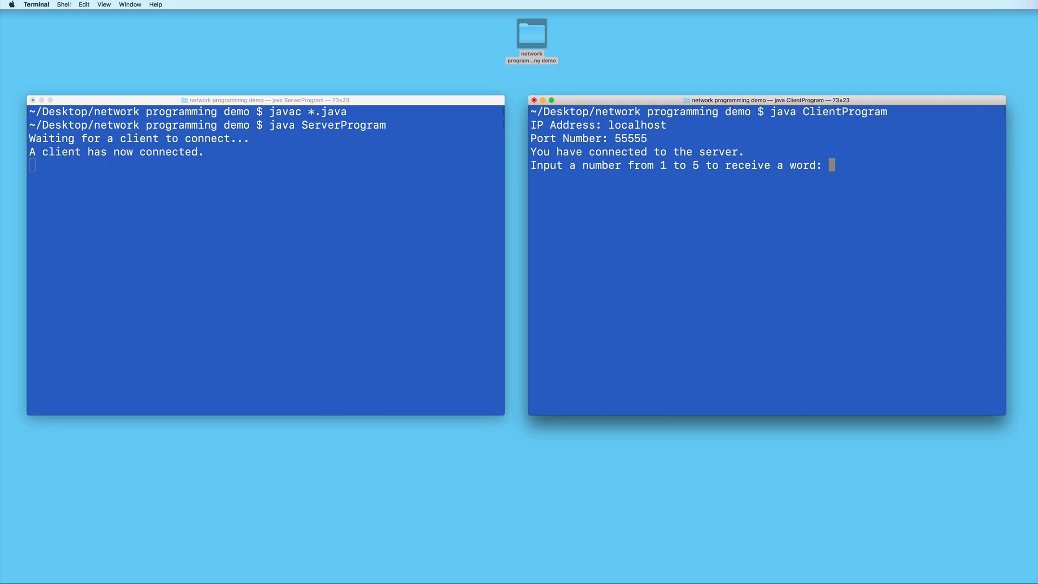
type("4")
key("Return")
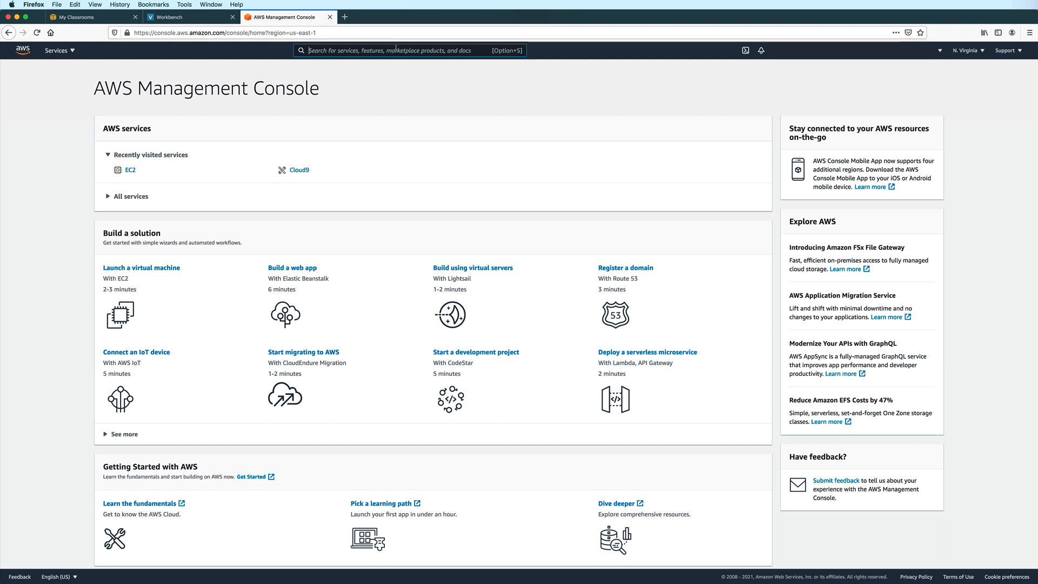
type("EC2")
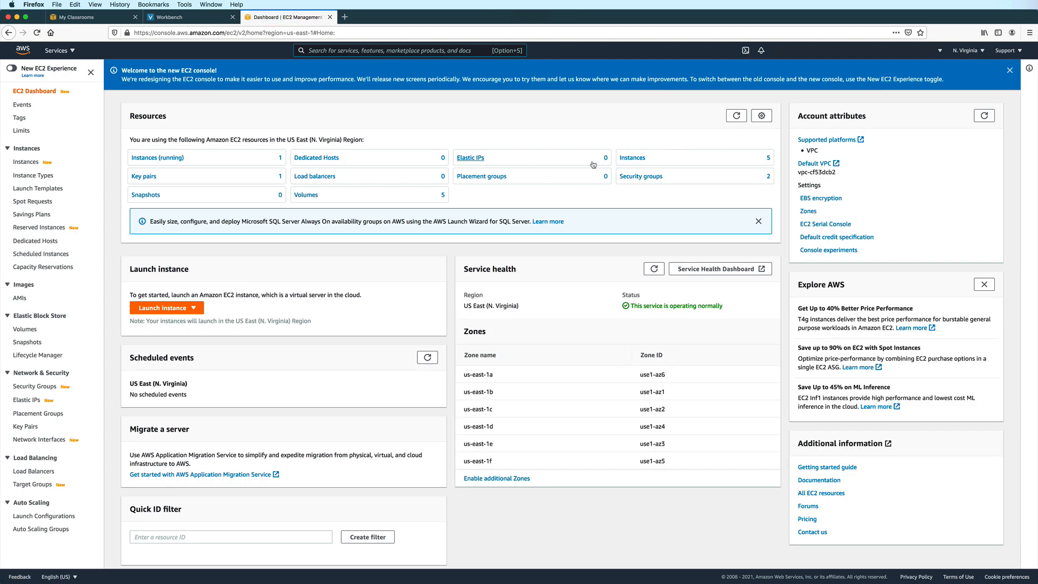
Show the running EC2 instances list from the dashboard's Resources panel
left_click(632, 158)
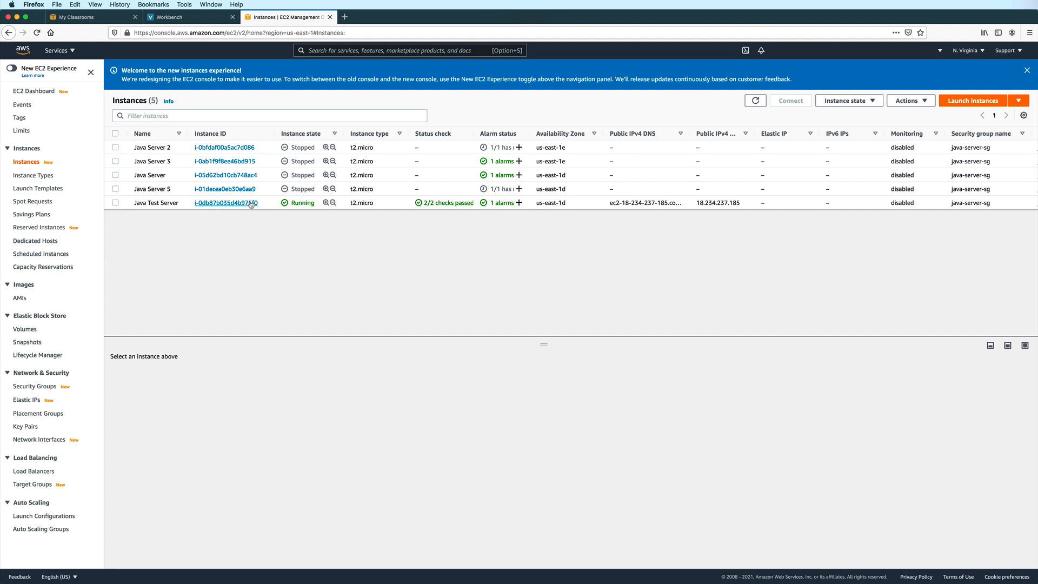
Select Java Test Server, copy its public IPv4 address and view its Security details
left_click(116, 203)
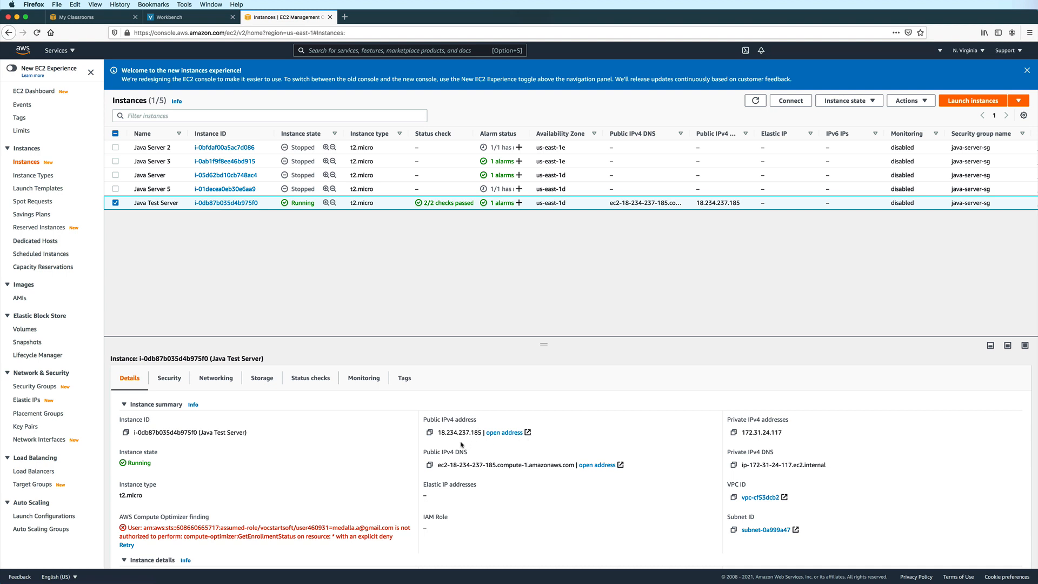
left_click(430, 432)
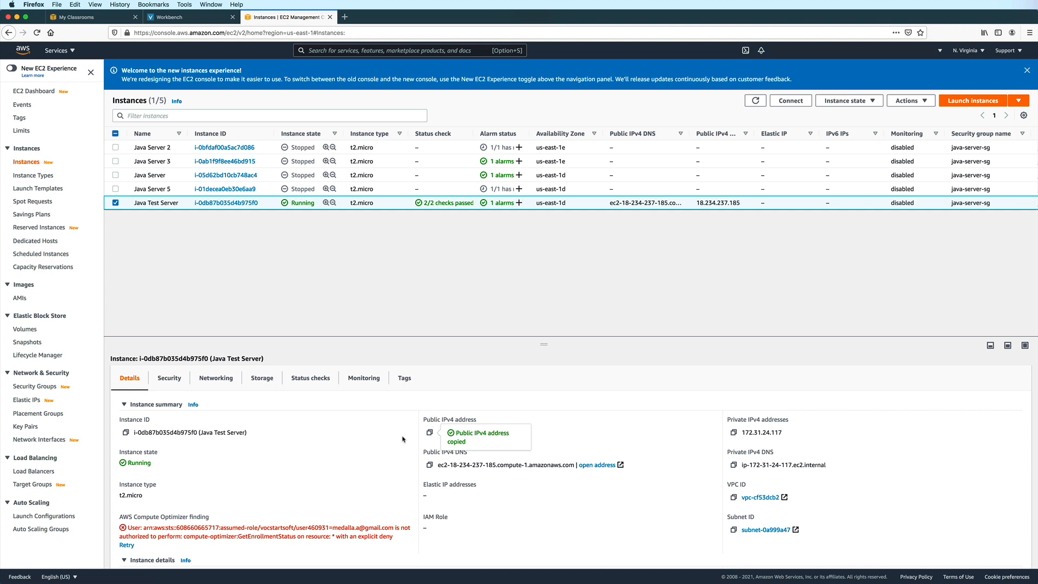
left_click(168, 378)
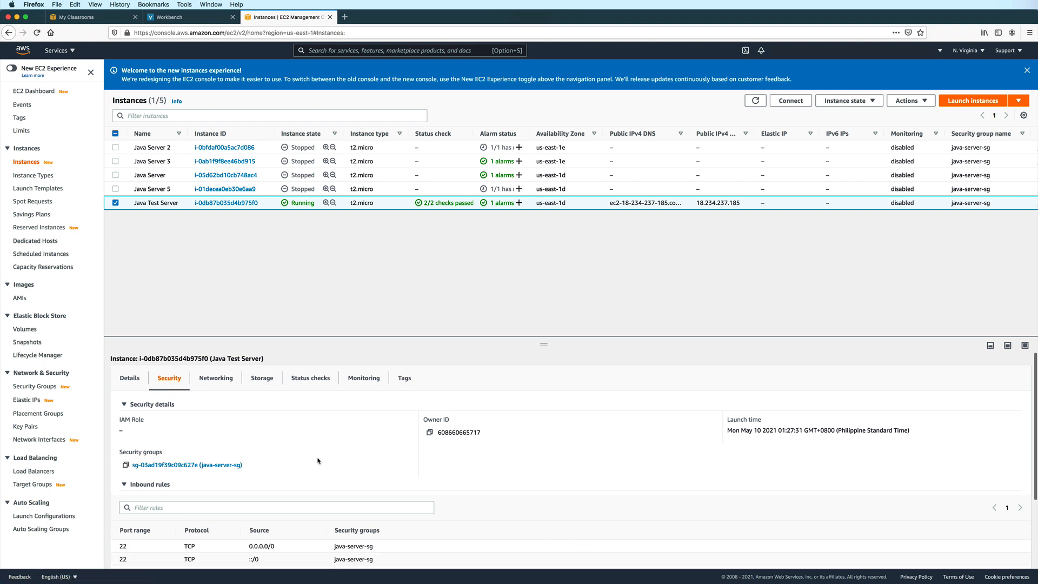
Go into the java-server-sg security group and start editing its inbound rules
left_click(218, 466)
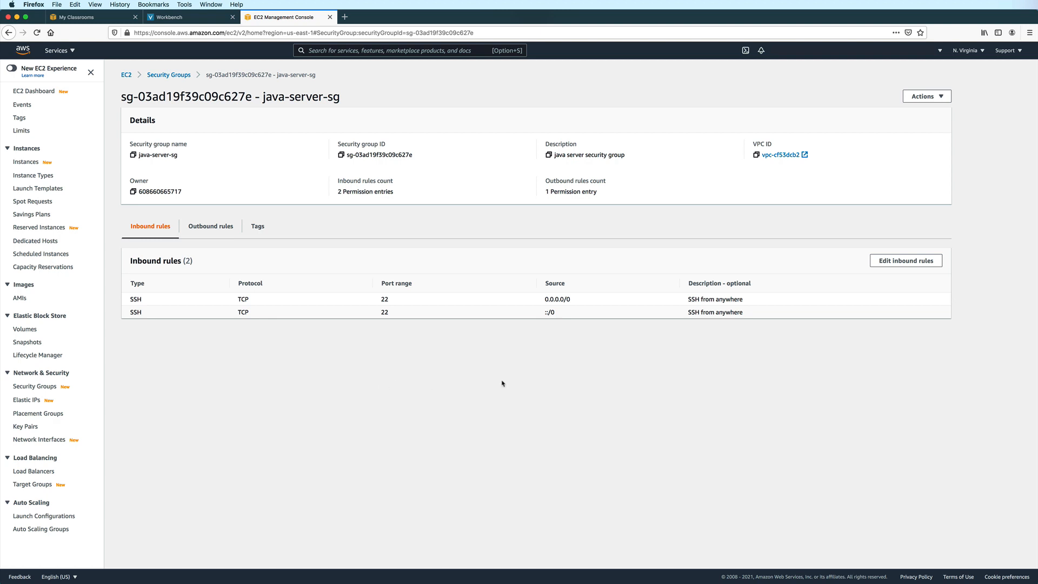
left_click(890, 266)
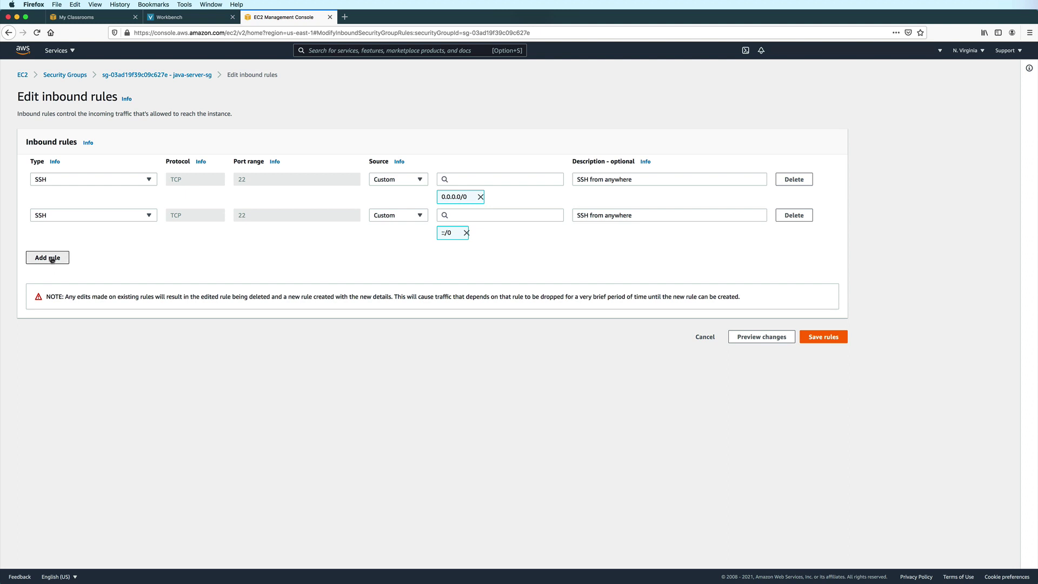
Add a Custom TCP rule for port 55555 from Anywhere with a Java program description and save
left_click(47, 258)
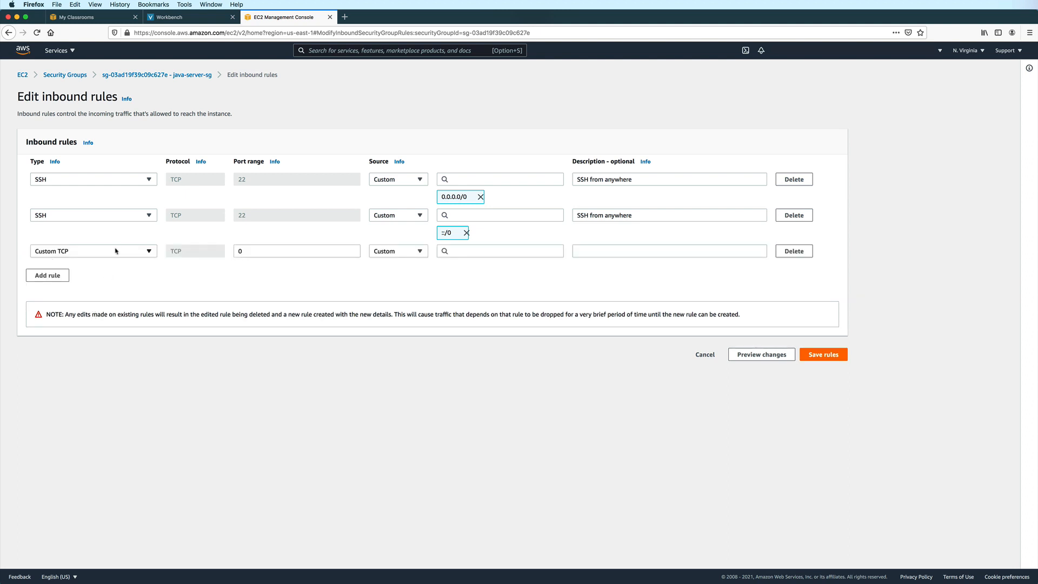
left_click(262, 252)
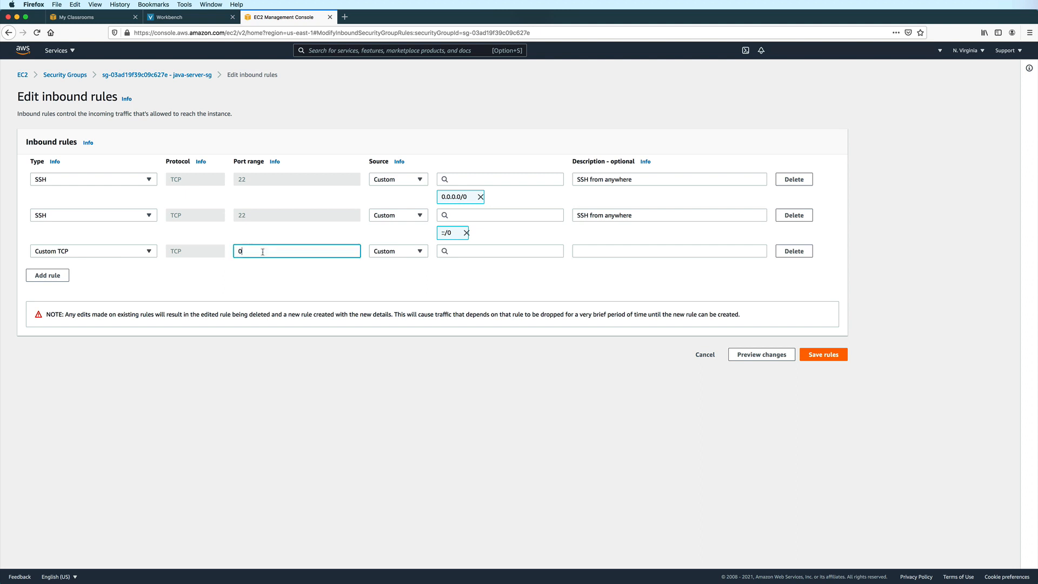
type("5")
type("5555")
left_click(417, 253)
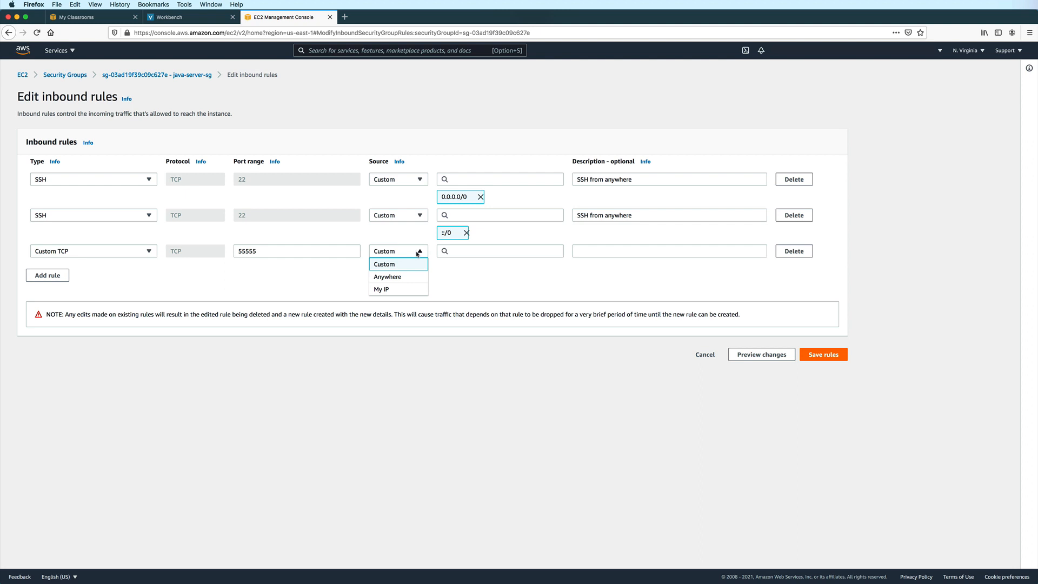
left_click(387, 277)
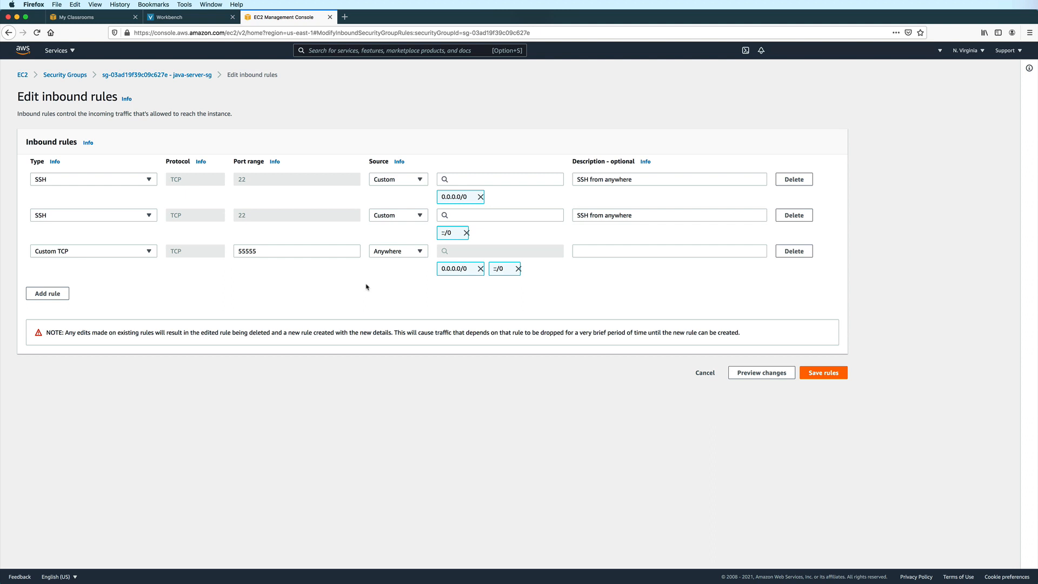
left_click(631, 251)
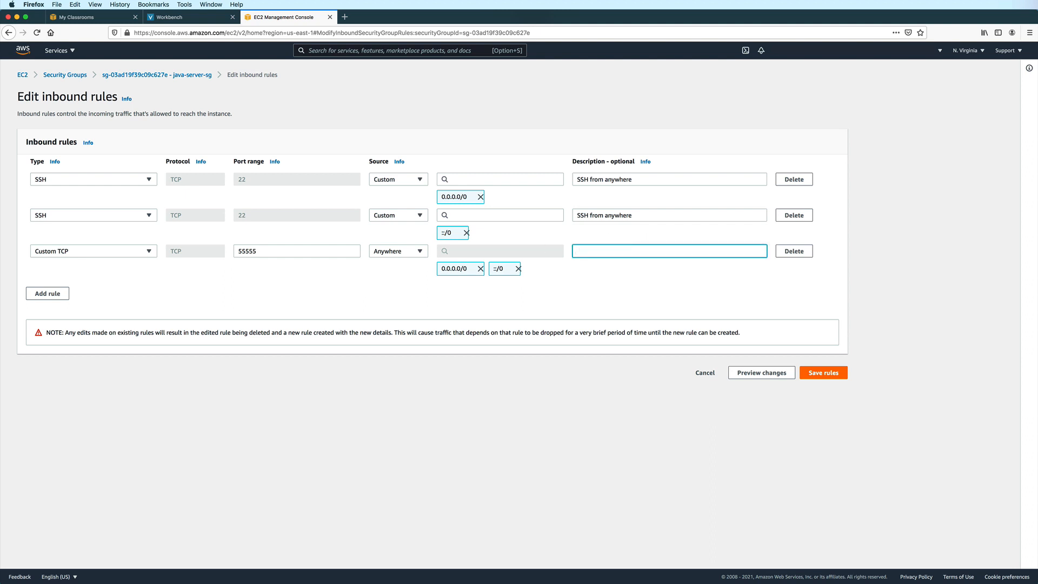
type("Connect to J")
type("ava network pro")
type("gram from an")
type("ywhere")
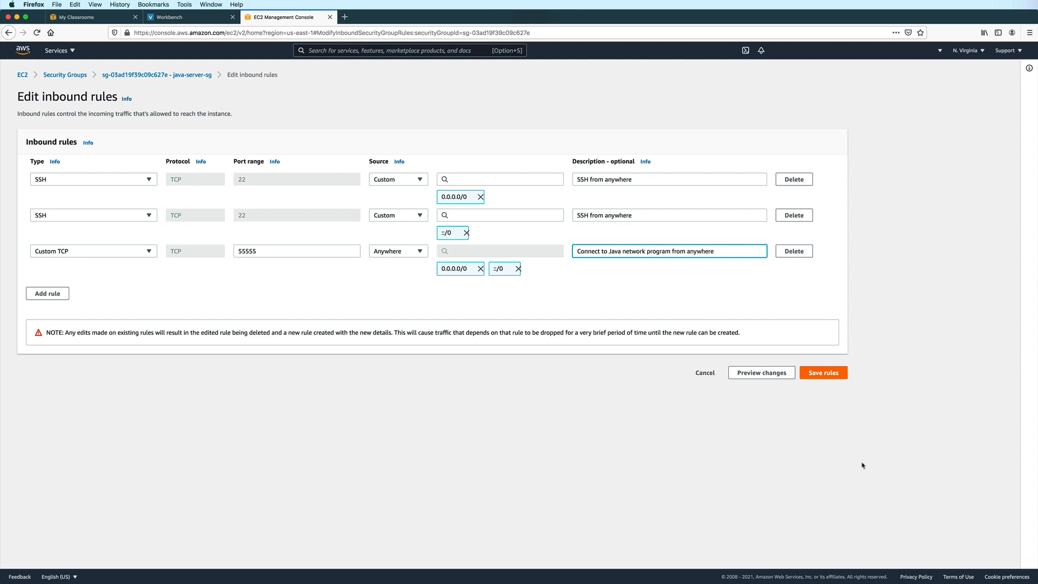
left_click(823, 372)
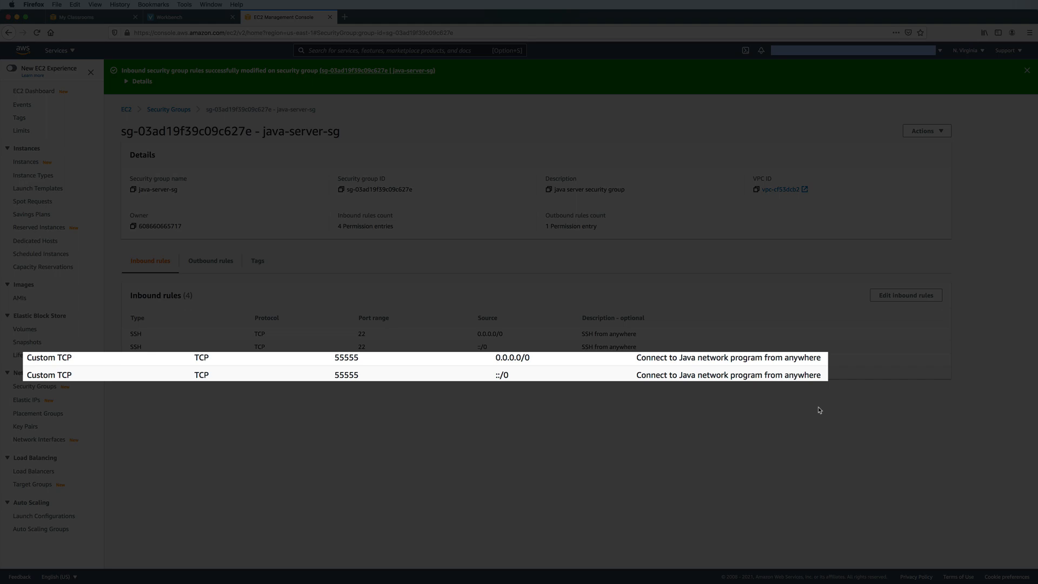
Hide Firefox to reveal the Finder window with the demo folder
key("super+Tab")
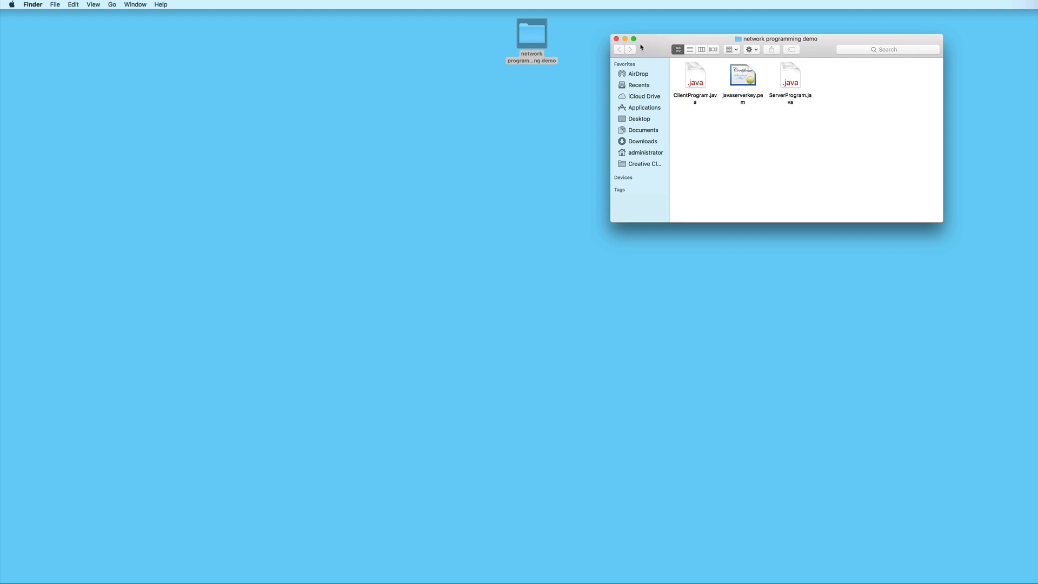
Bring up the context menu for the network programming demo folder on the desktop
right_click(530, 42)
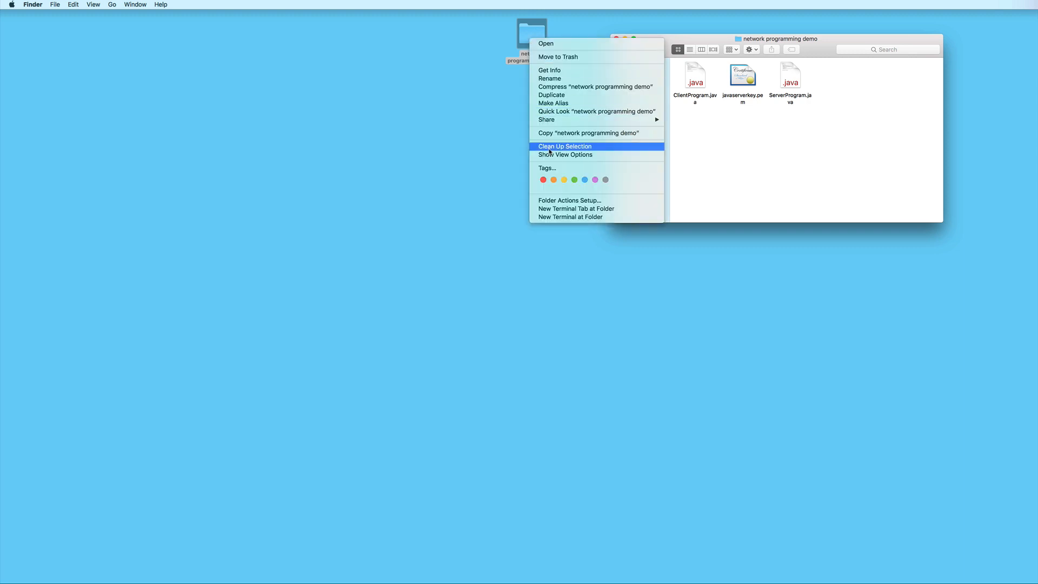
left_click(556, 218)
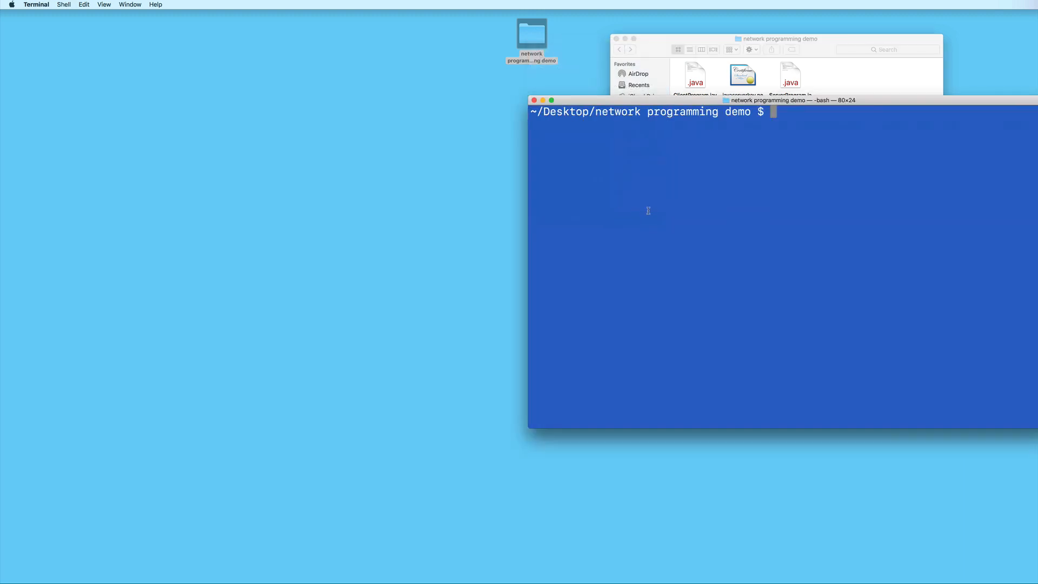
left_click_drag(649, 101, 121, 33)
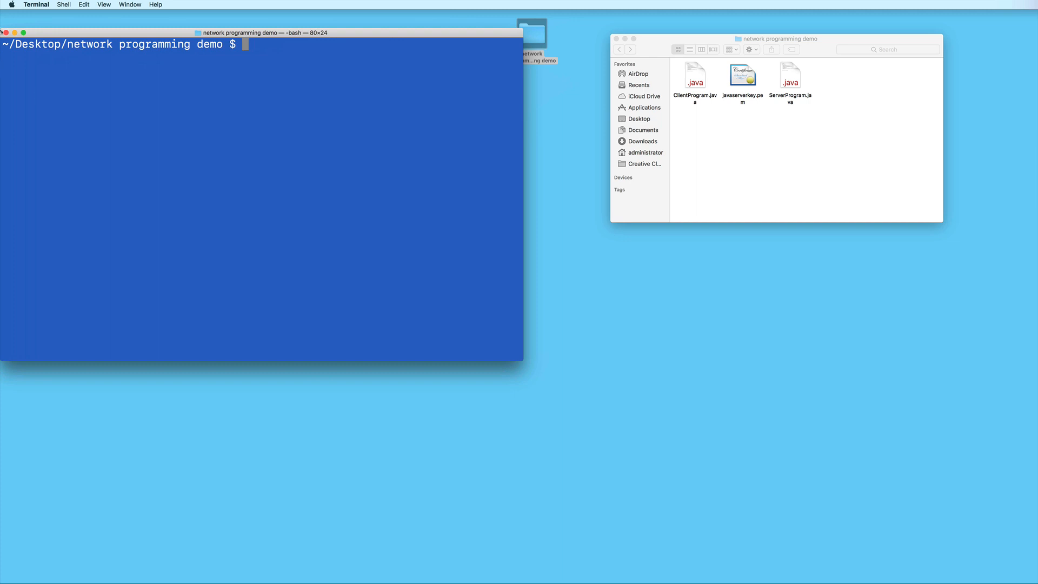
type("sc")
type("p -")
type("i j")
type("avaserer")
type("key")
key("BackSpace")
key("BackSpace")
key("BackSpace")
type("verkey.pe")
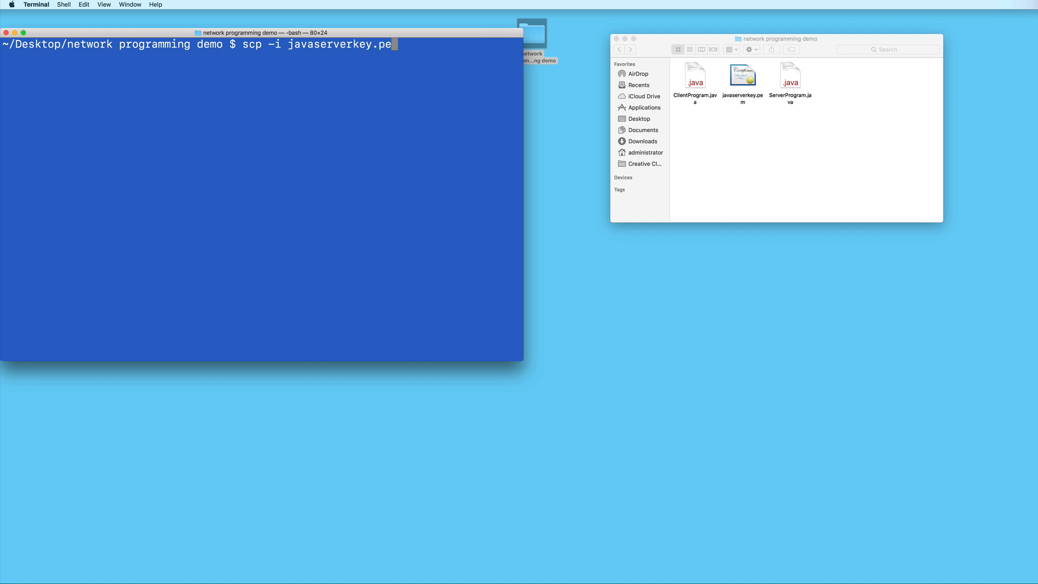
type("m ")
type("Server")
type("Program.jav")
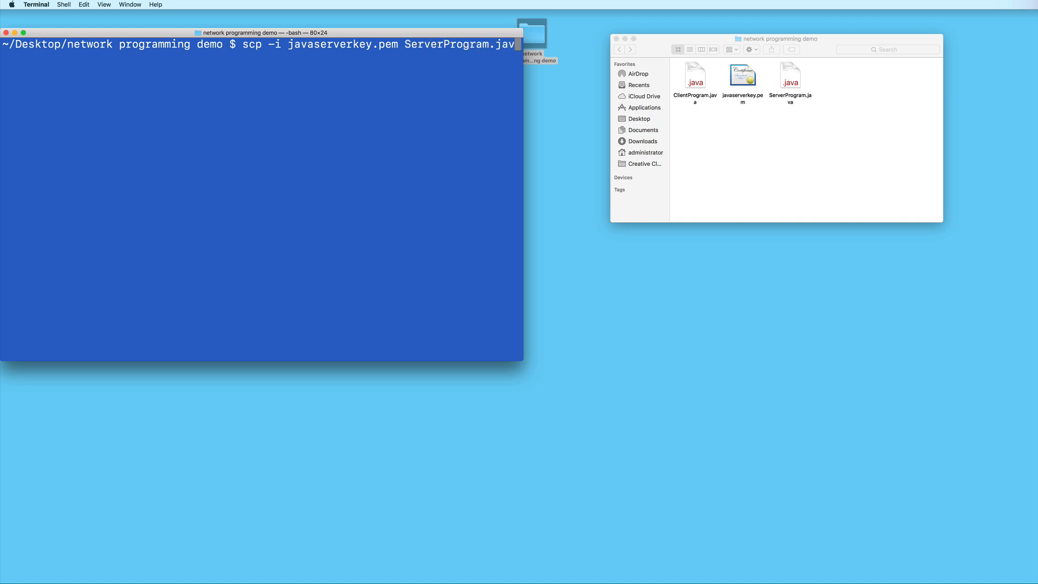
type("a")
type("ec2")
type("-user")
type("@")
type("18.234.237.185")
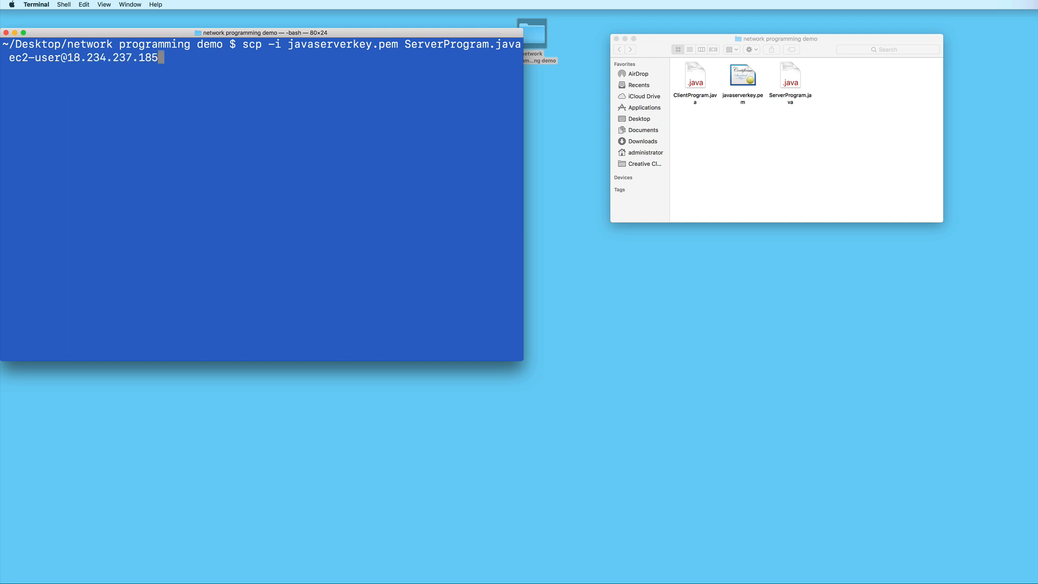
type(":")
type("~")
Run the scp command so ServerProgram.java copies to the EC2 instance
key("Return")
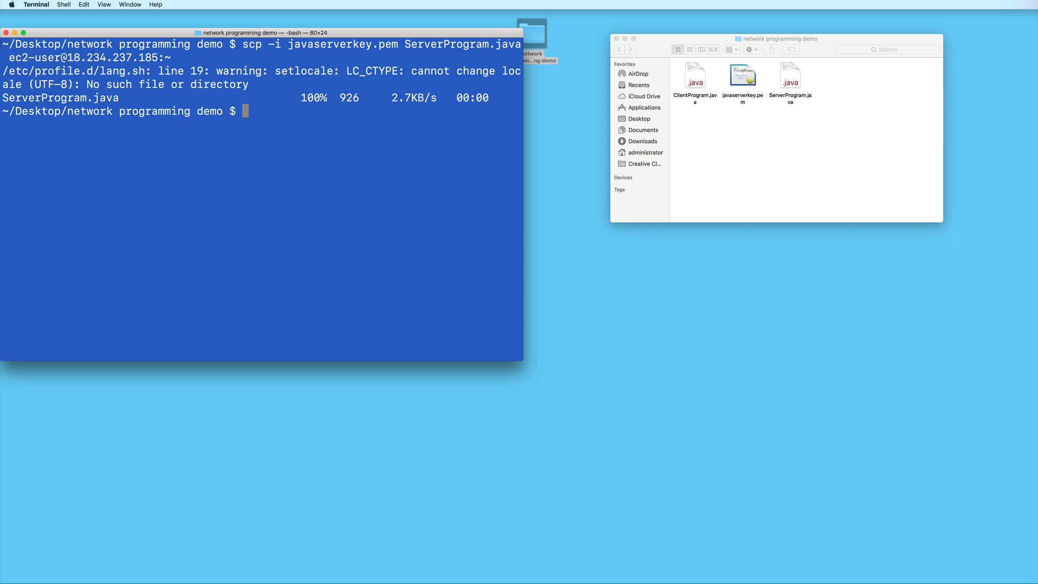
type("ssh -i")
type(" javaserver")
type("key.pem")
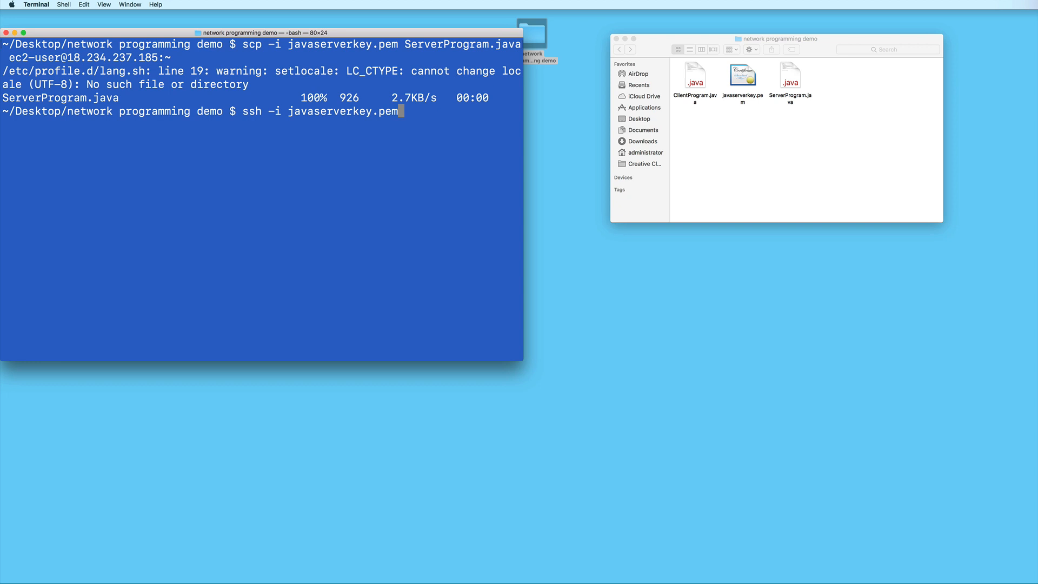
type(" ec2-use")
type("r")
type("@")
type("18")
type(".234.237.185")
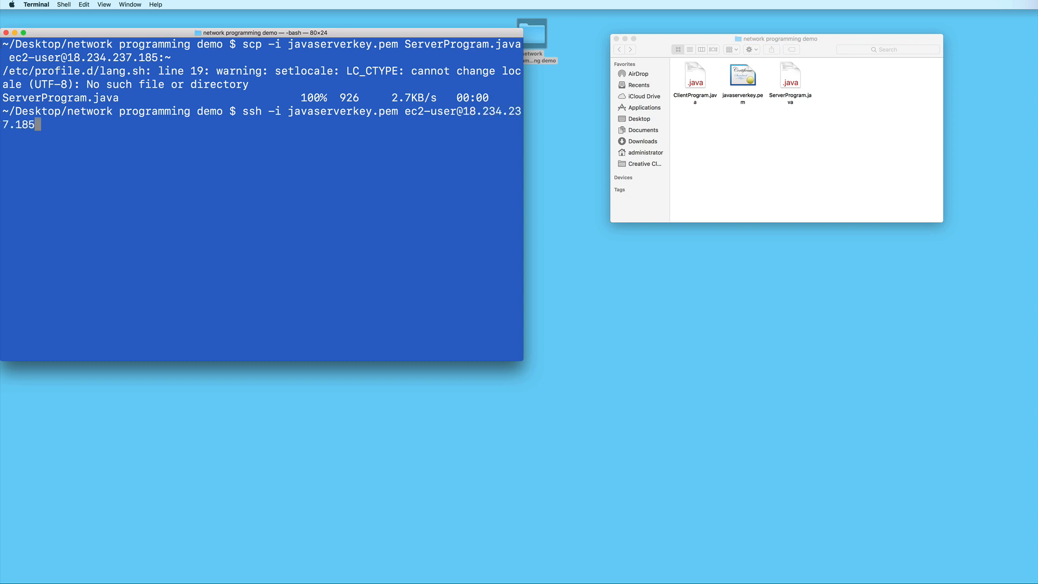
Connect over ssh as ec2-user to 18.234.237.185 using javaserverkey.pem
key("Return")
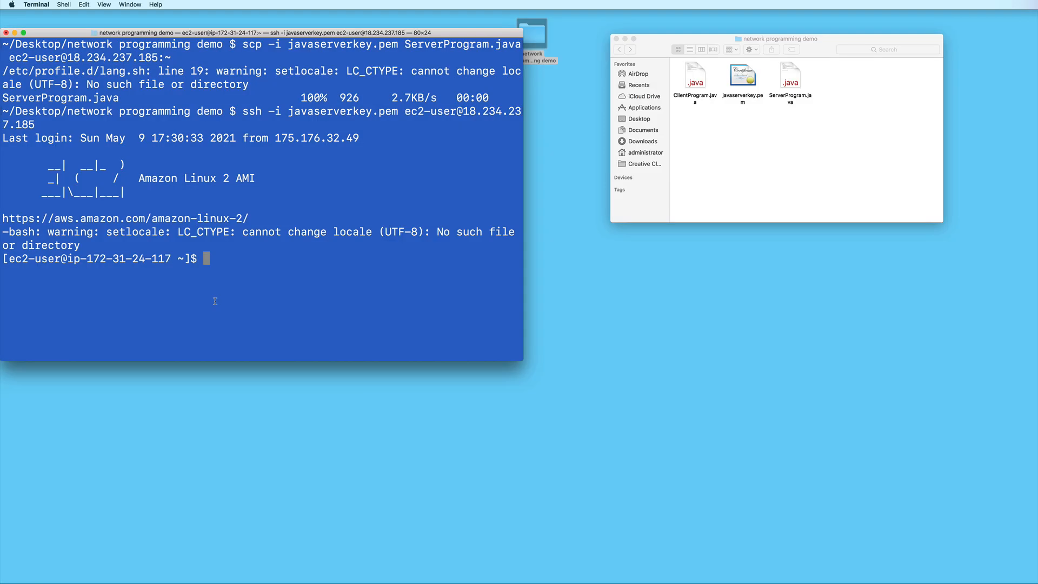
type("ls")
List the remote home directory with ls to confirm ServerProgram.java is on the instance
key("Return")
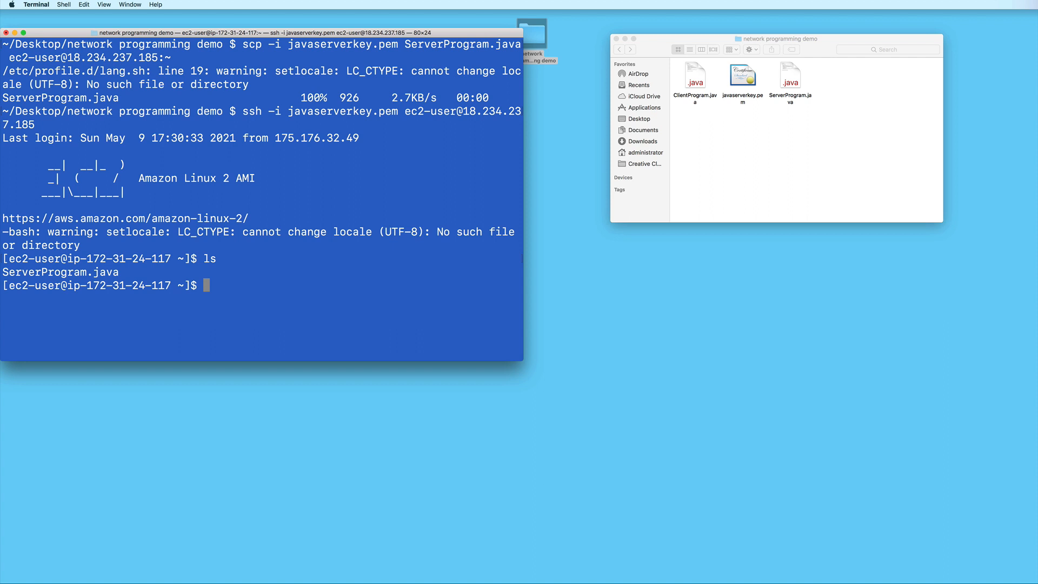
type("mkdir")
type(" jav")
type("aprogrm")
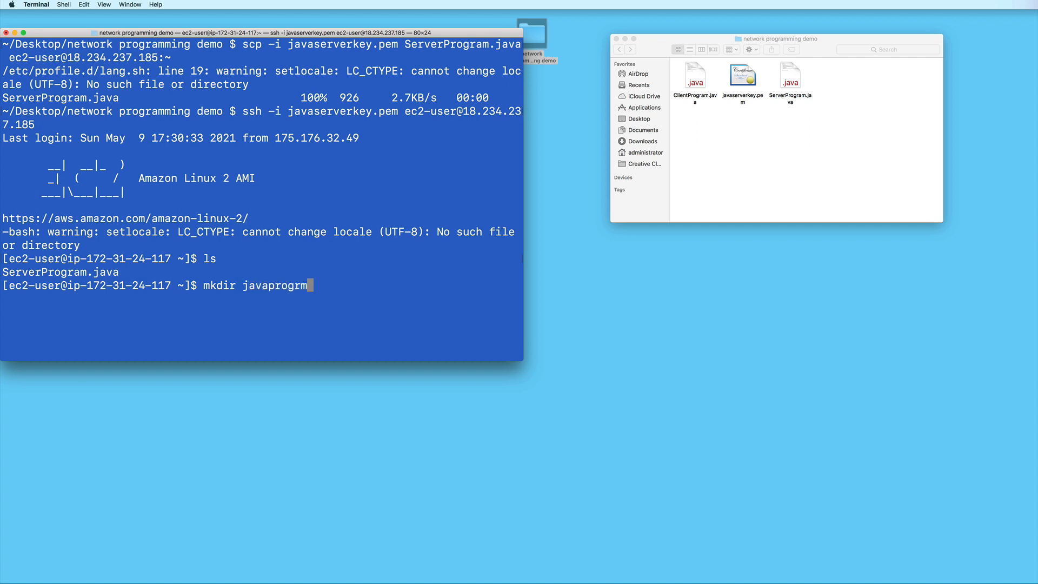
Create a javaprogram folder on the instance and move ServerProgram.java into it
key("BackSpace")
type("am")
key("Return")
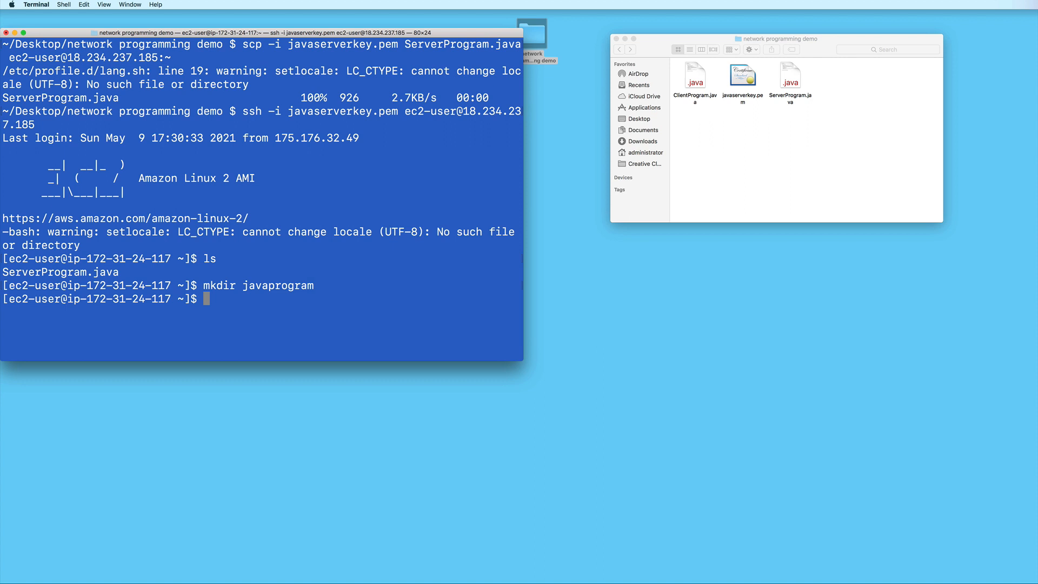
type("mv")
type(" Se")
type("rverProgram")
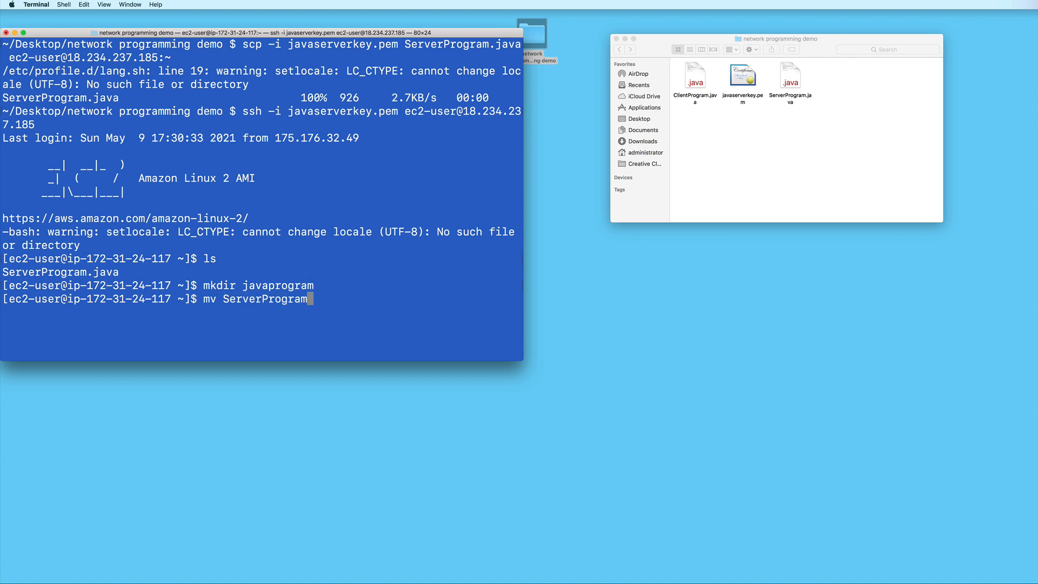
type(".java ja")
type("vaprogram")
key("Return")
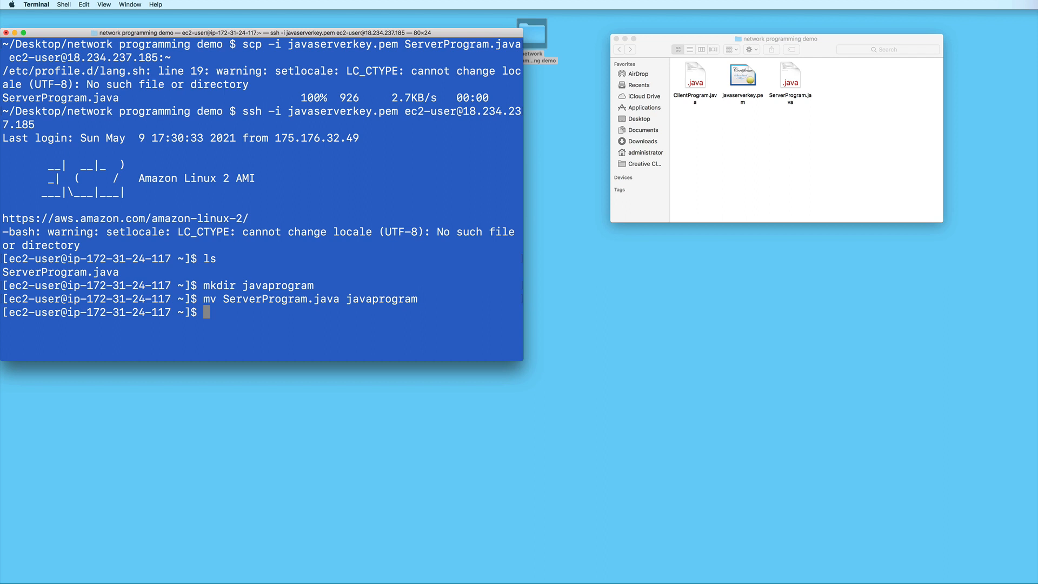
type("cd javap")
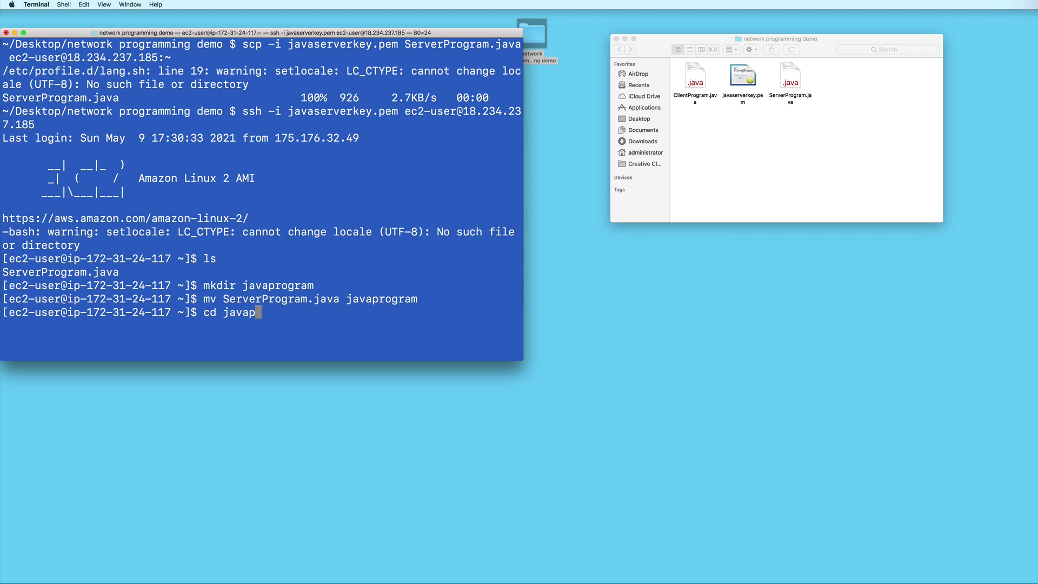
type("rogra")
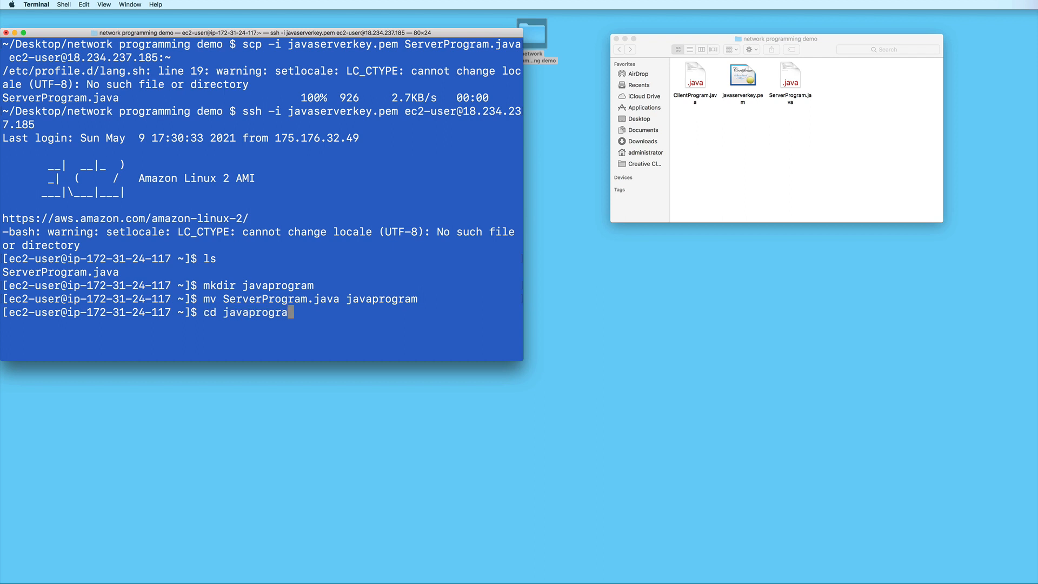
type("m")
Enter the javaprogram folder and list it to confirm ServerProgram.java is there
key("Return")
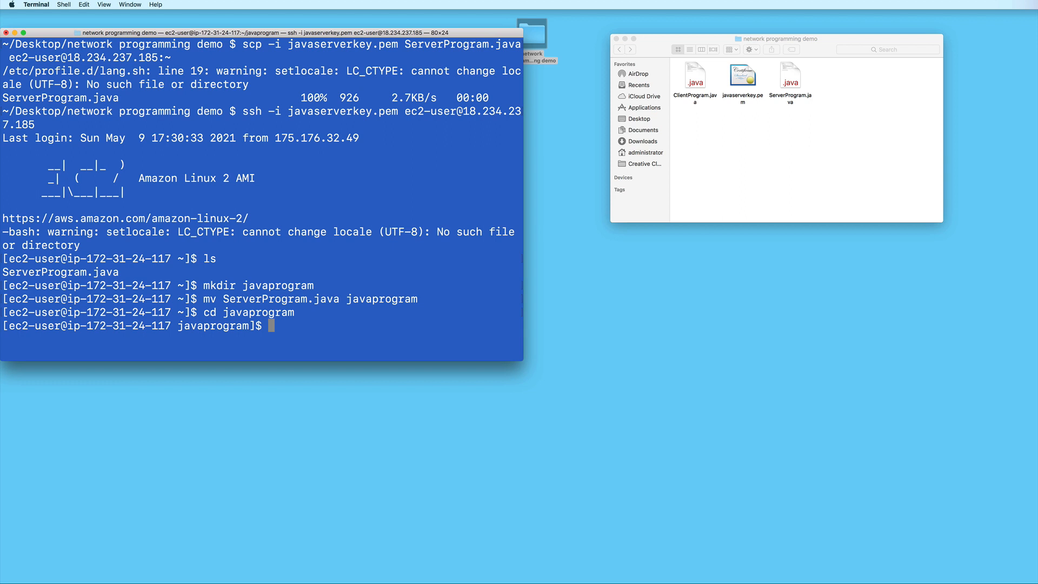
type("ls")
key("Return")
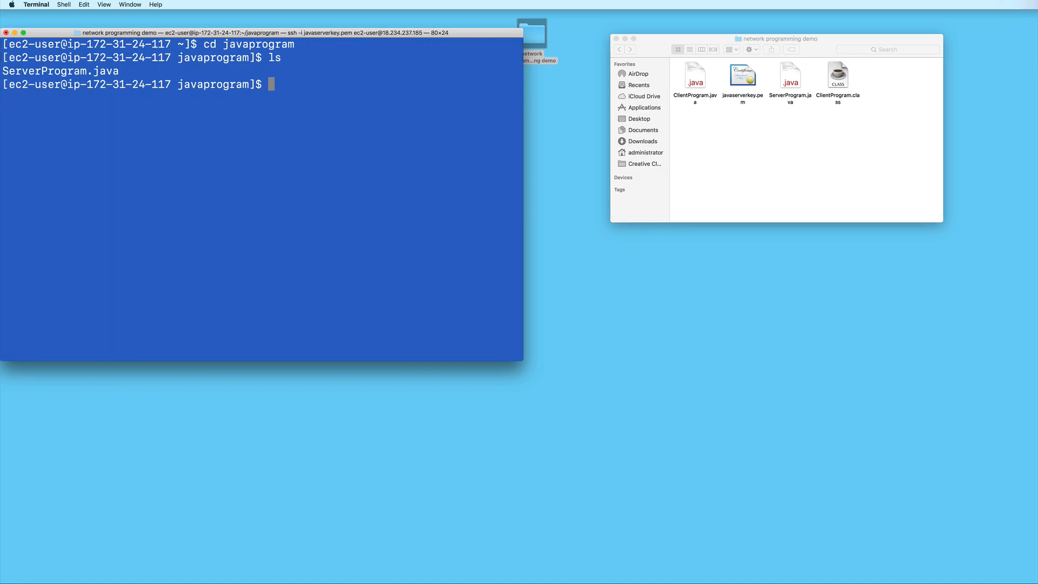
type("javac Se")
type("rverPr")
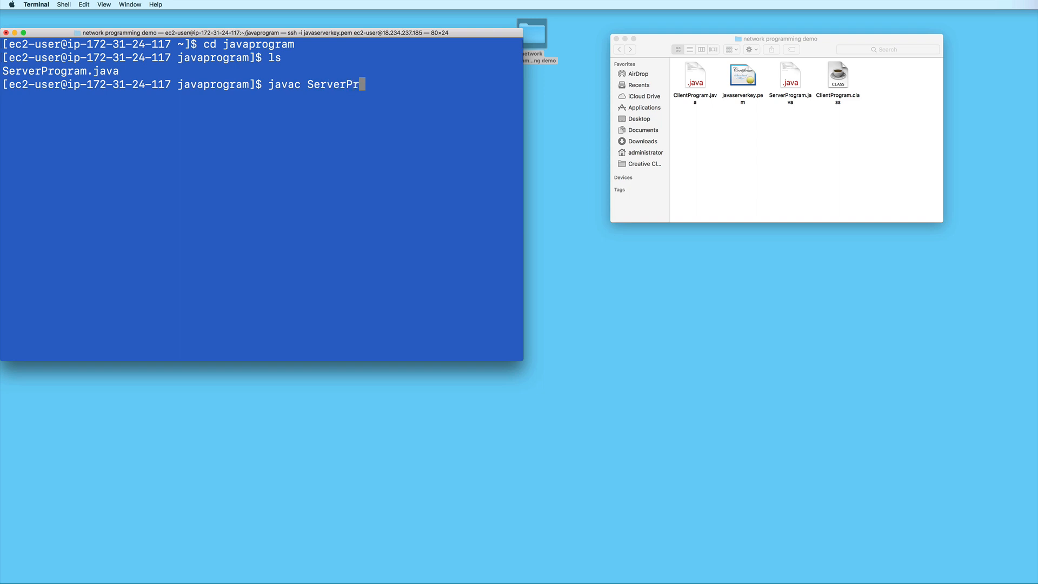
type("ogram.java")
Compile ServerProgram.java with javac on the EC2 instance
key("Return")
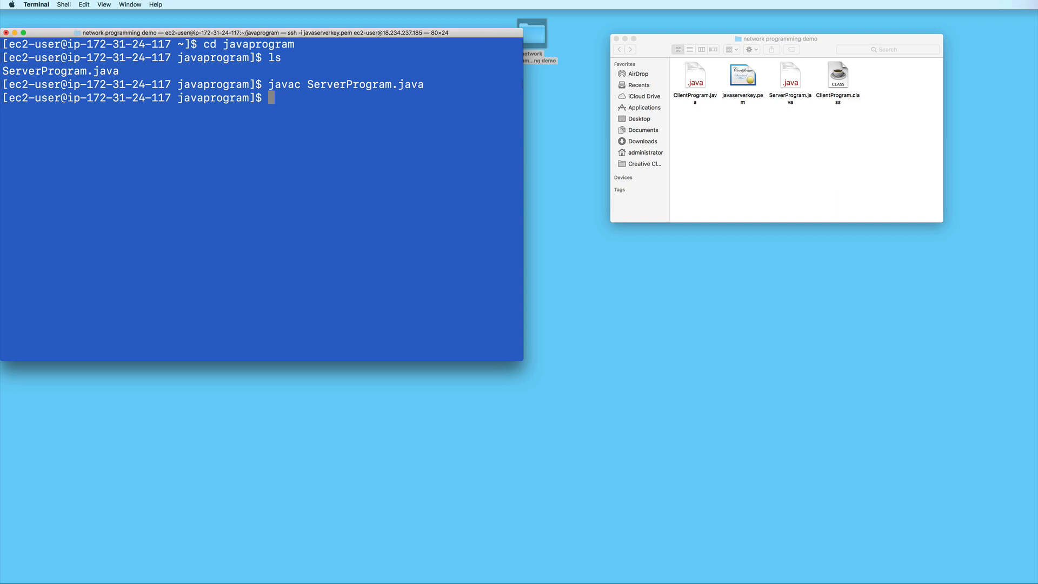
In a new local Terminal at the network programming demo folder, compile ClientProgram.java with javac
right_click(543, 43)
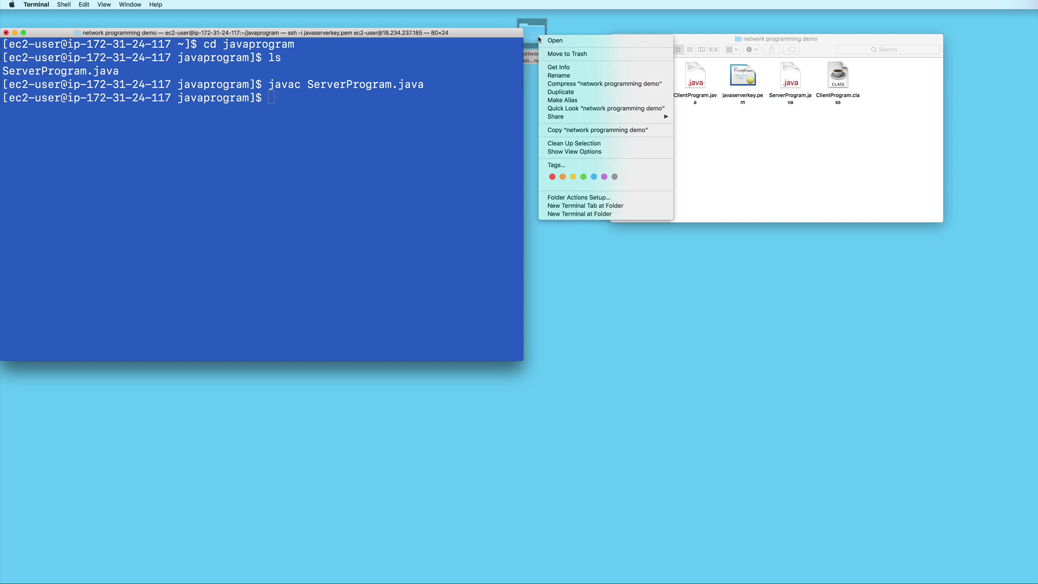
left_click(551, 214)
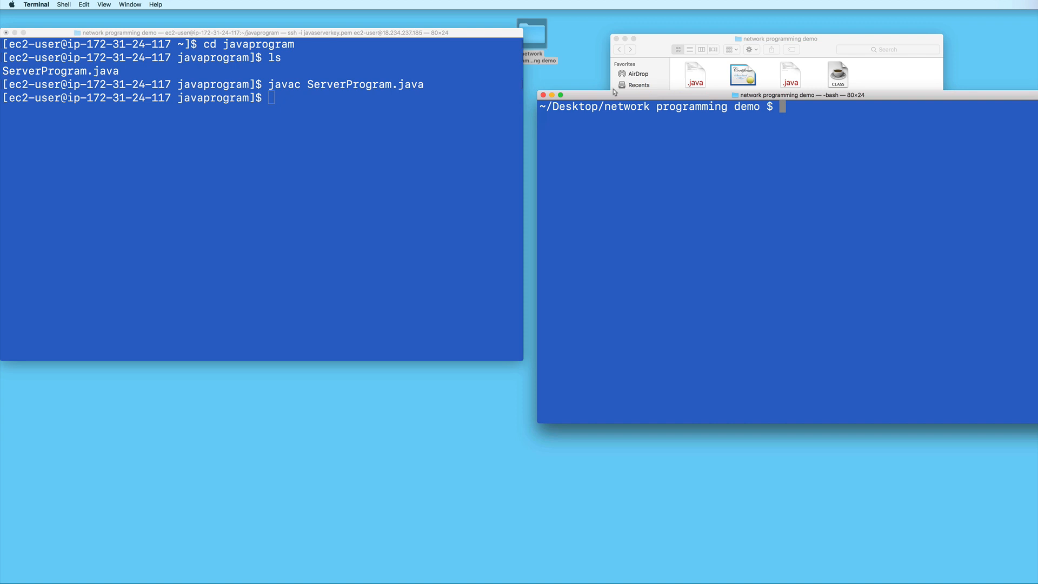
left_click_drag(614, 112, 607, 35)
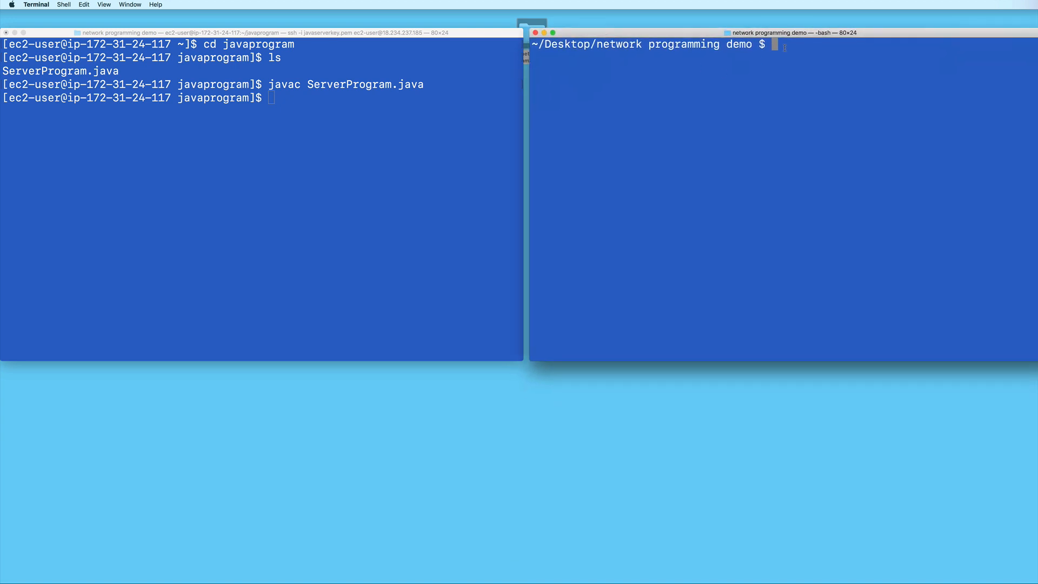
type("javac Client")
type("Progra")
type("m.java")
key("Return")
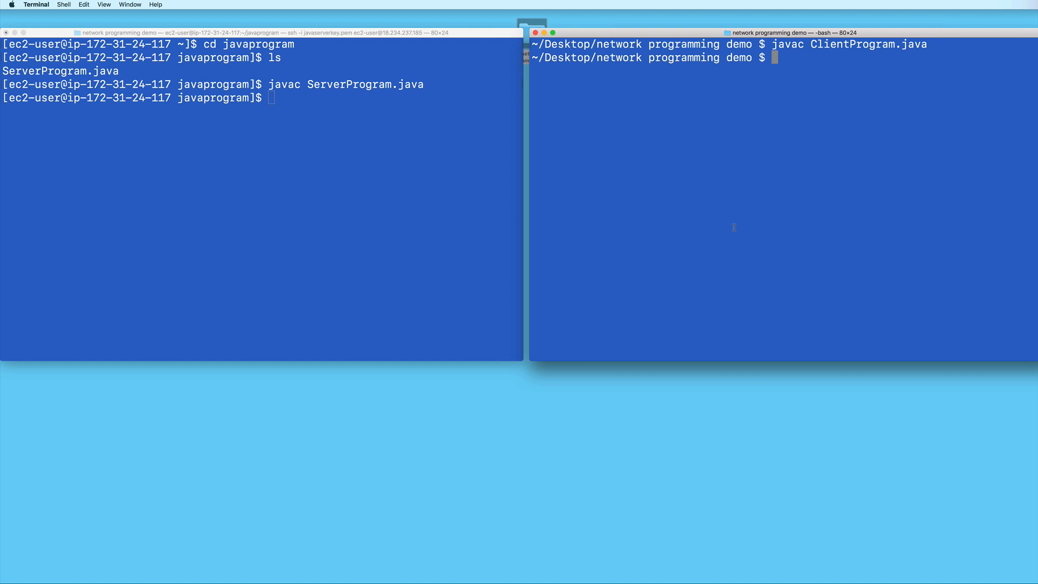
Run java ServerProgram in the remote session so it waits for a client connection
left_click(289, 100)
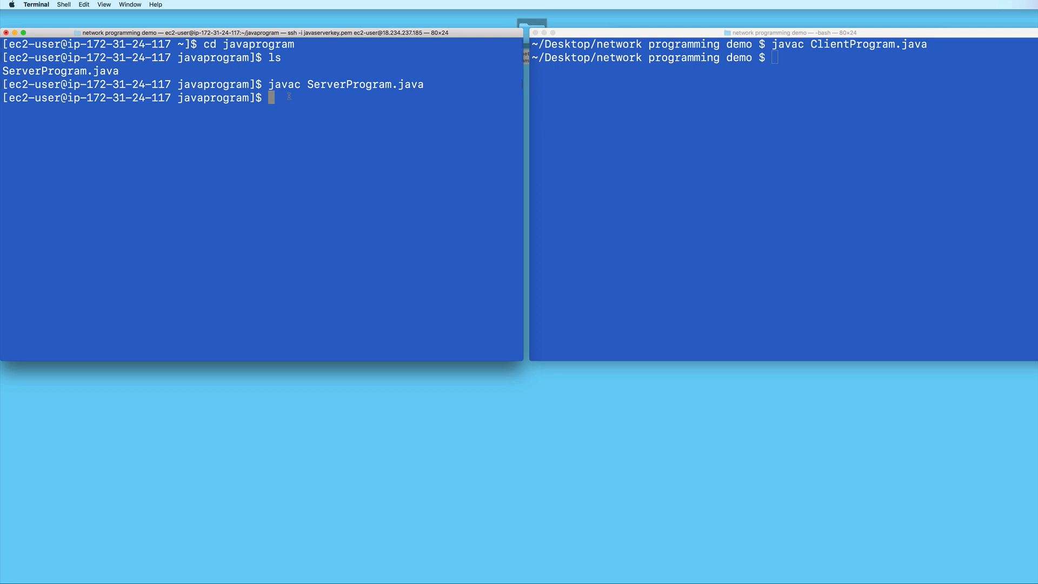
type("java Server")
type("Program")
key("Return")
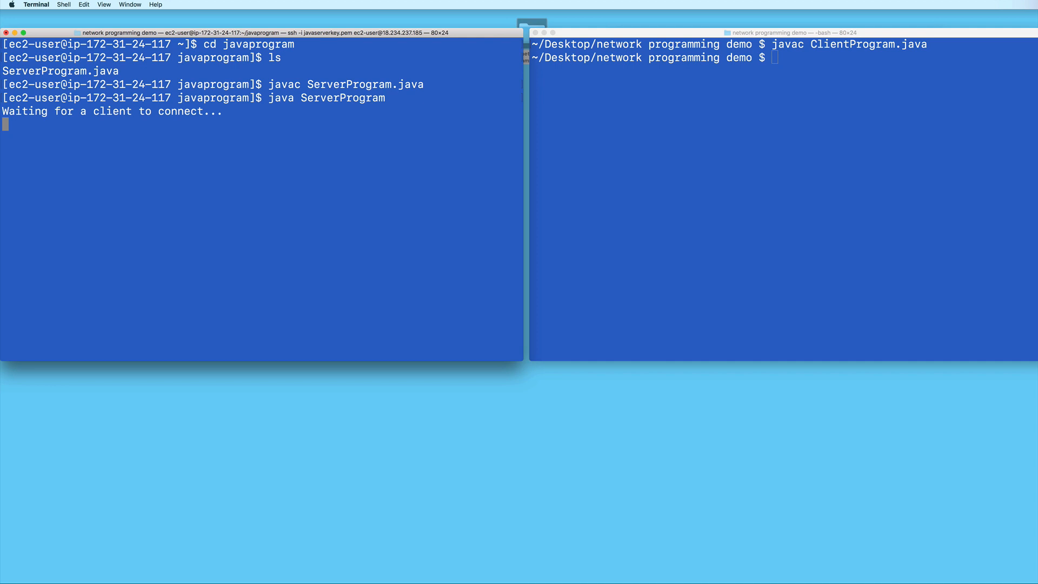
Run java ClientProgram locally, connect to 18.234.237.185 port 55555, and request word number 2
left_click(789, 60)
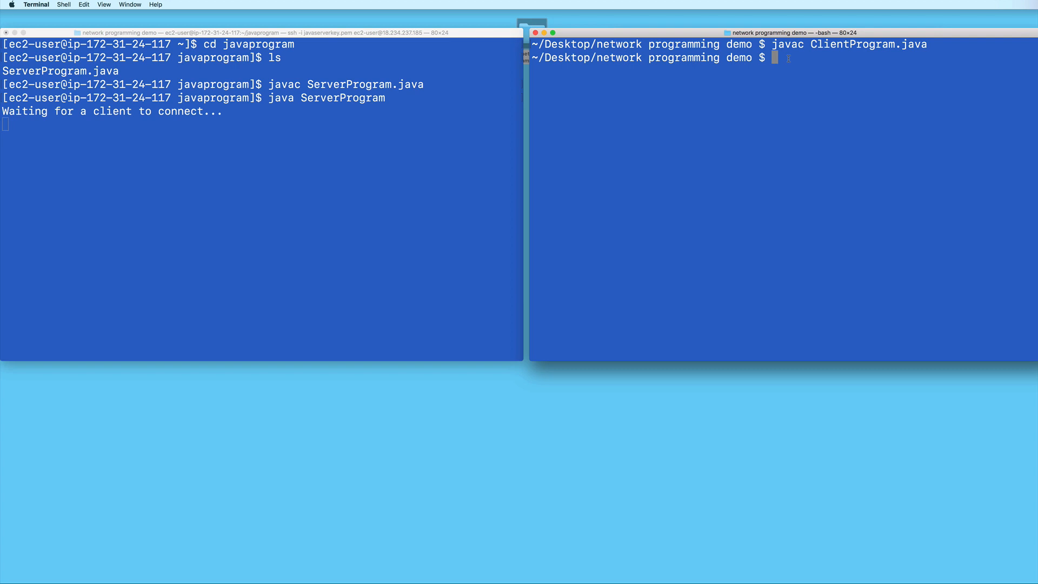
type("java Cl")
type("ientProgram")
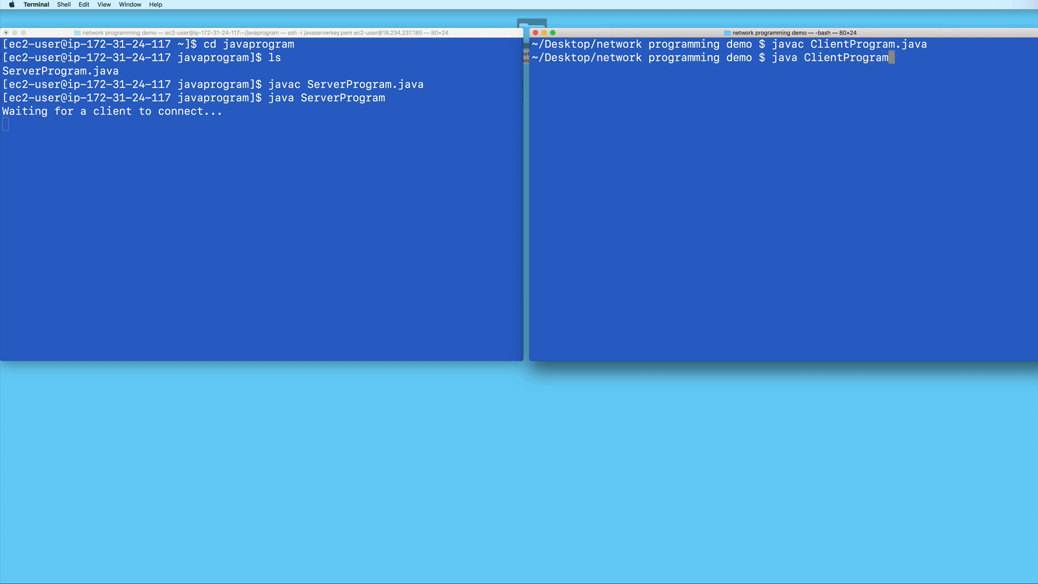
key("Return")
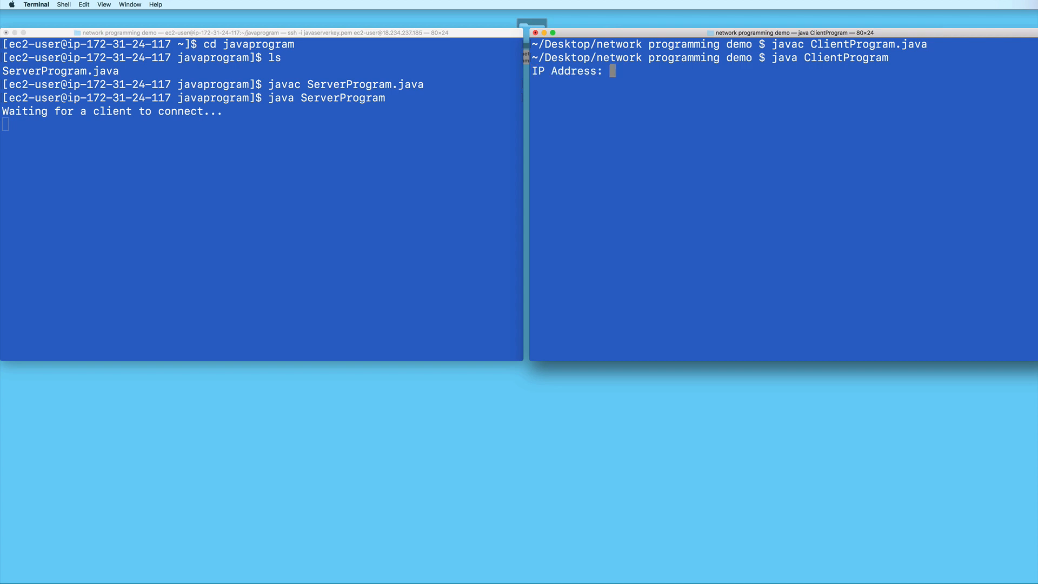
type("18.234.237.185")
key("Return")
type("5")
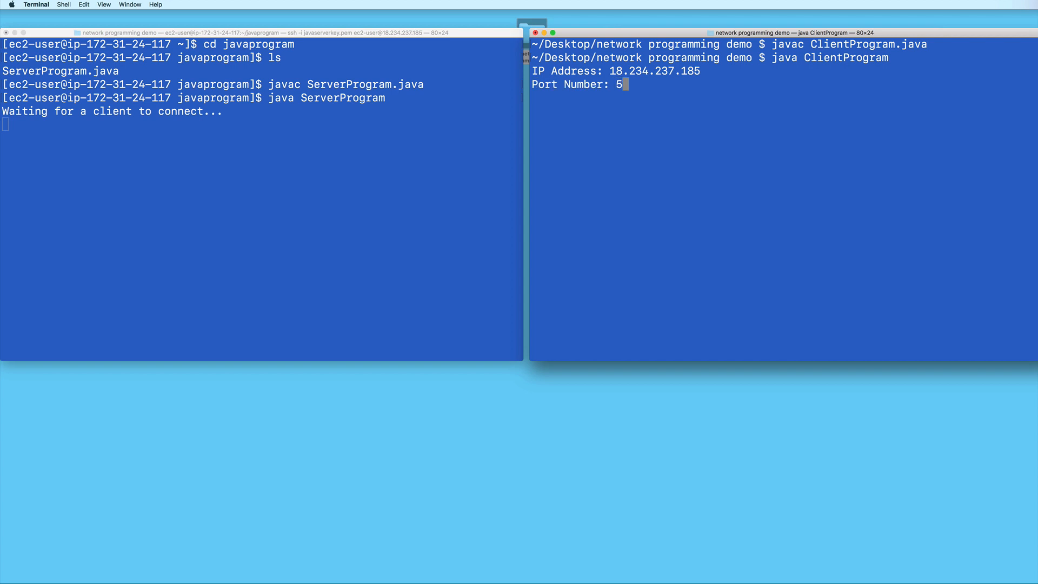
type("5555")
key("Return")
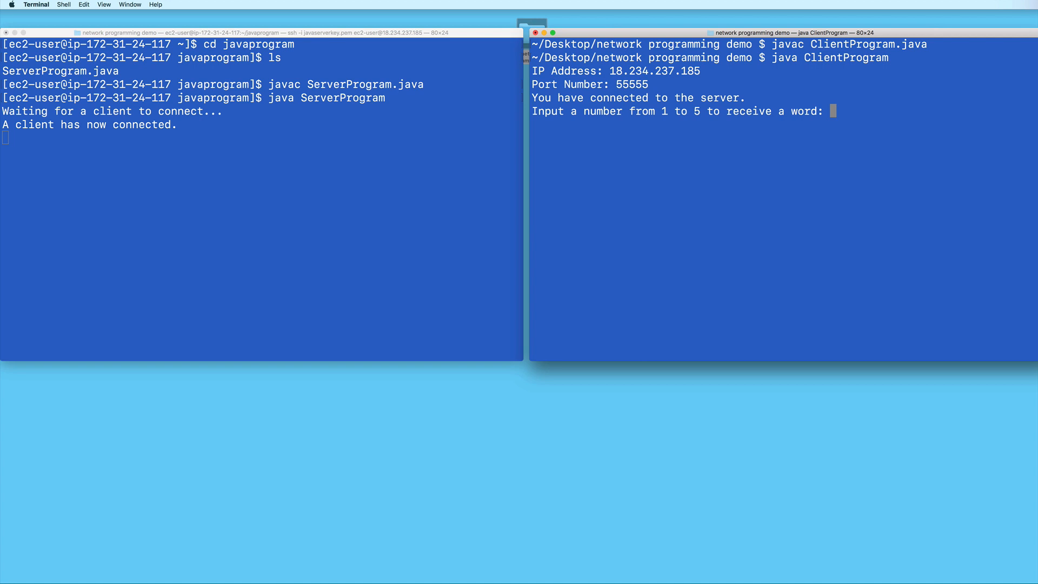
type("2")
key("Return")
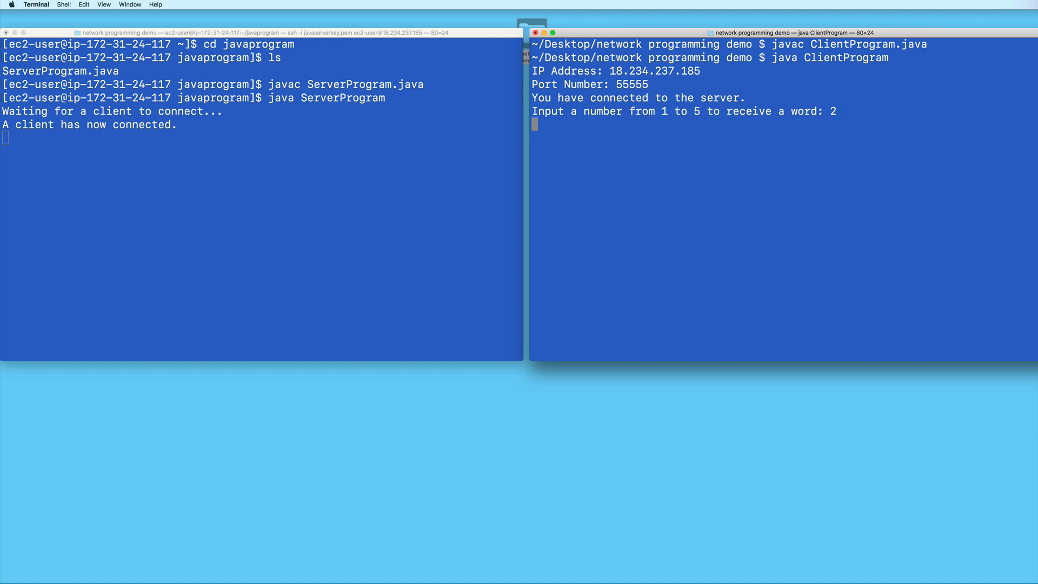